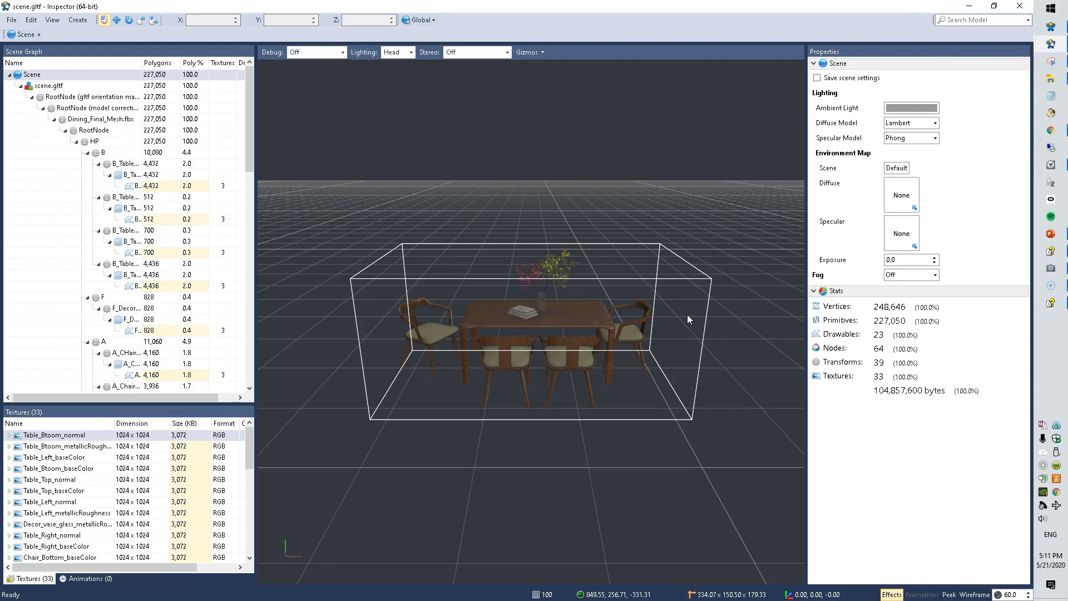
key("alt+Tab")
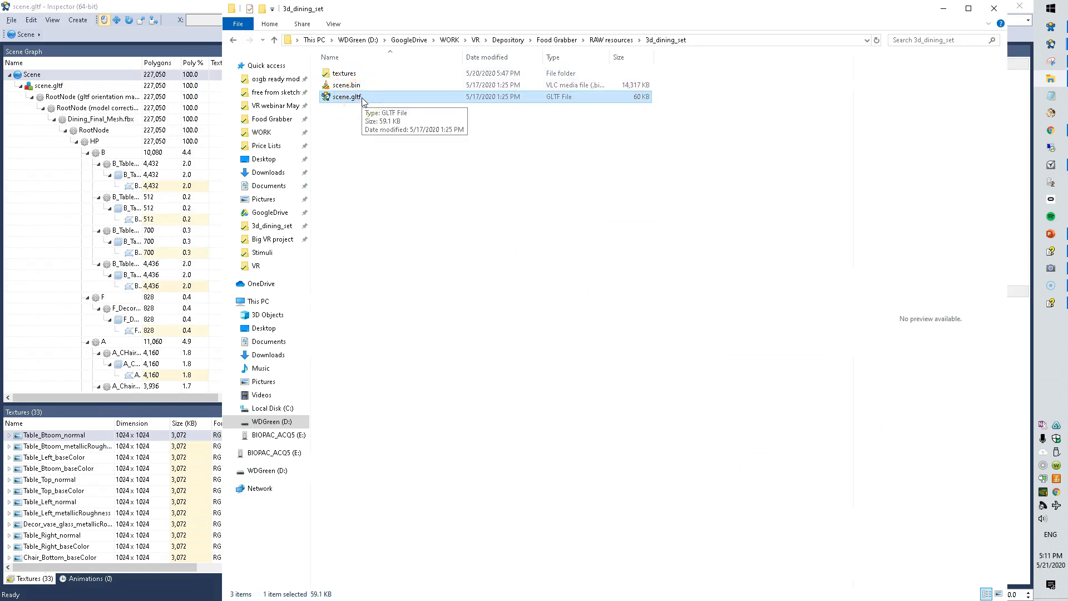
right_click(360, 99)
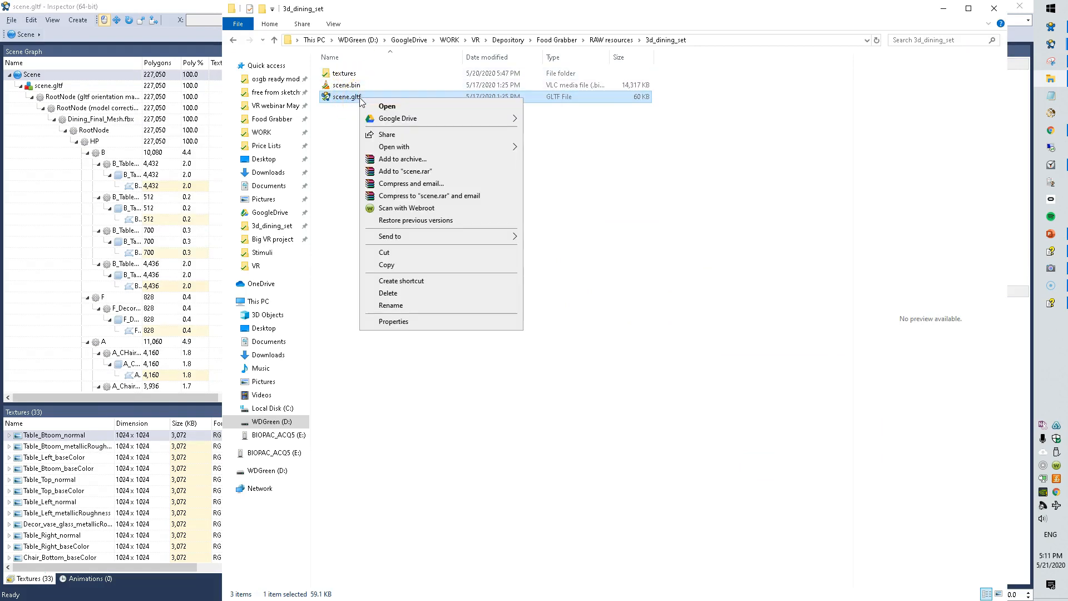
mouse_move(405, 148)
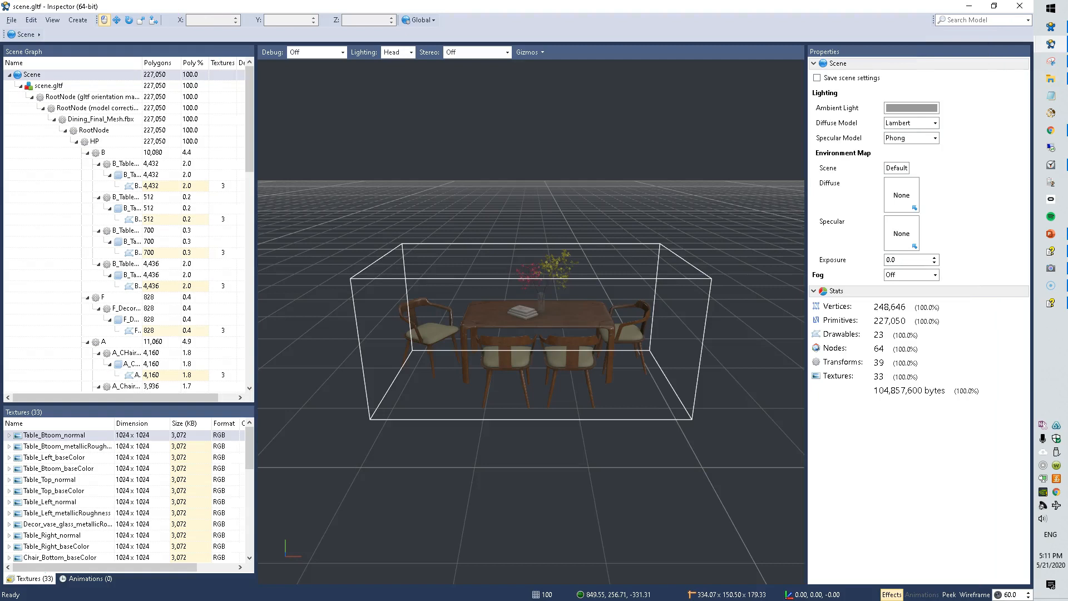
Switch to File Explorer and start browsing this PC for another app to open scene.gltf with.
key("alt+Tab")
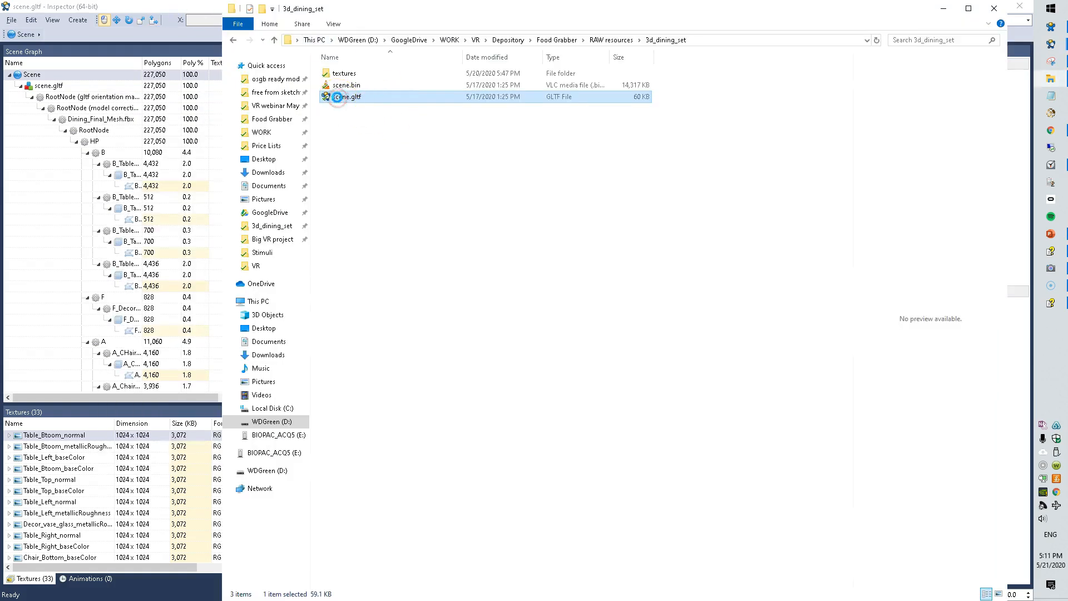
right_click(337, 99)
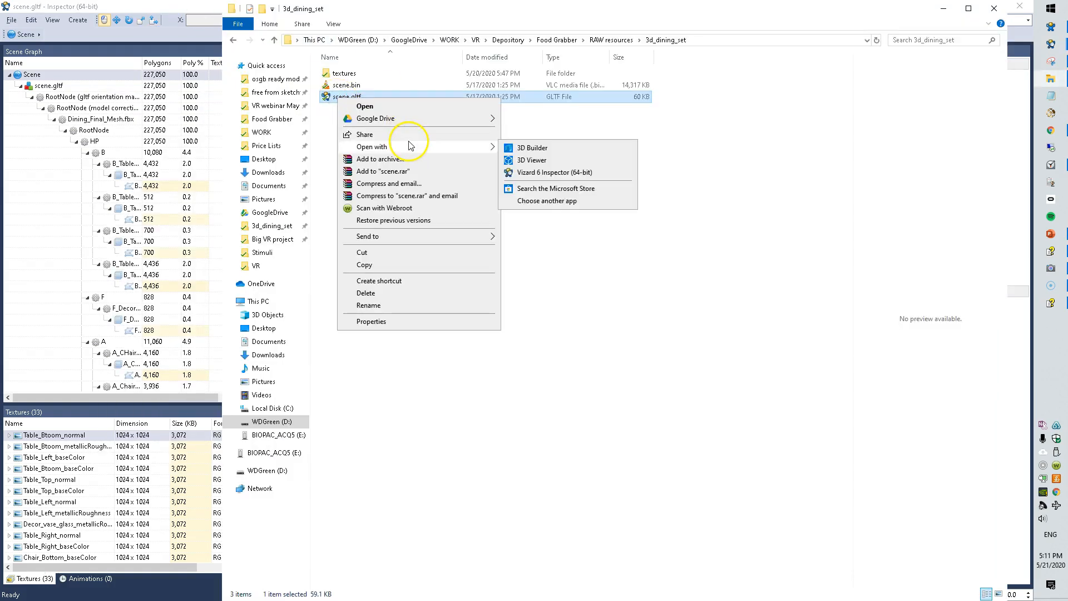
left_click(573, 198)
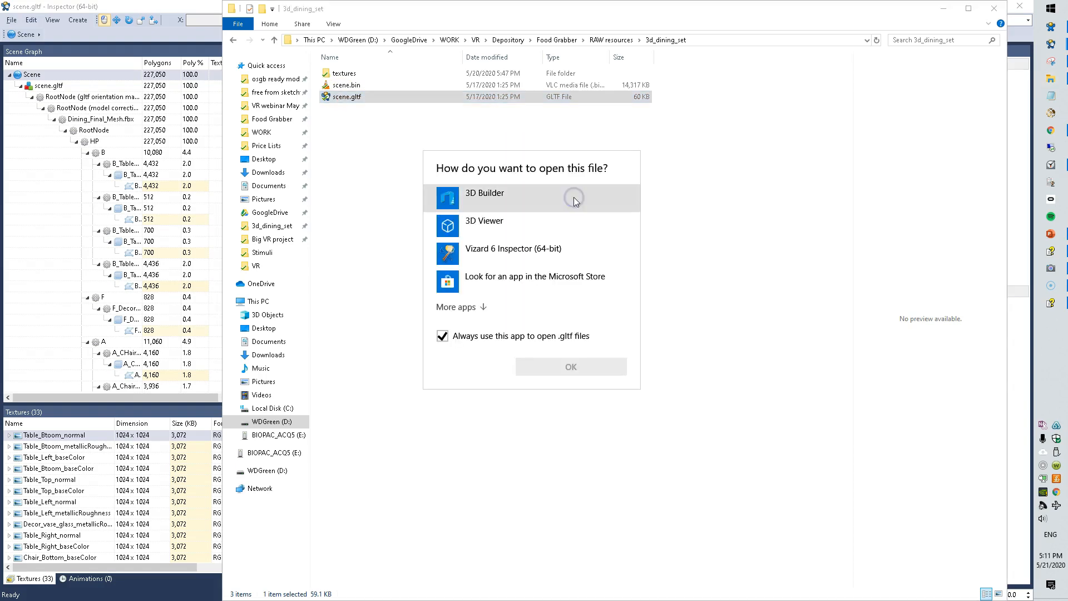
left_click(462, 307)
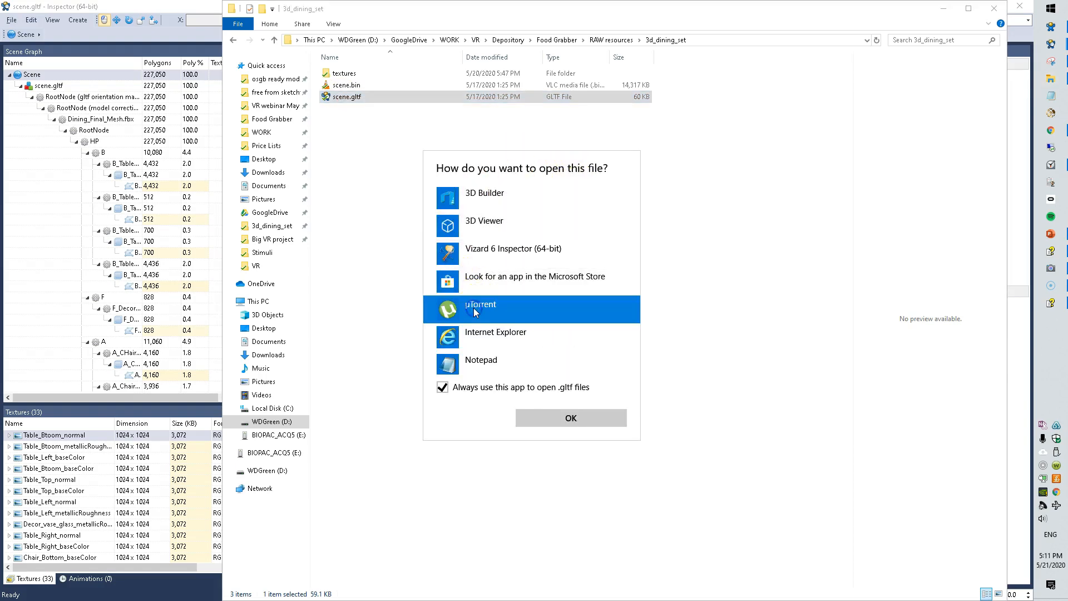
scroll(638, 227, "down", 2)
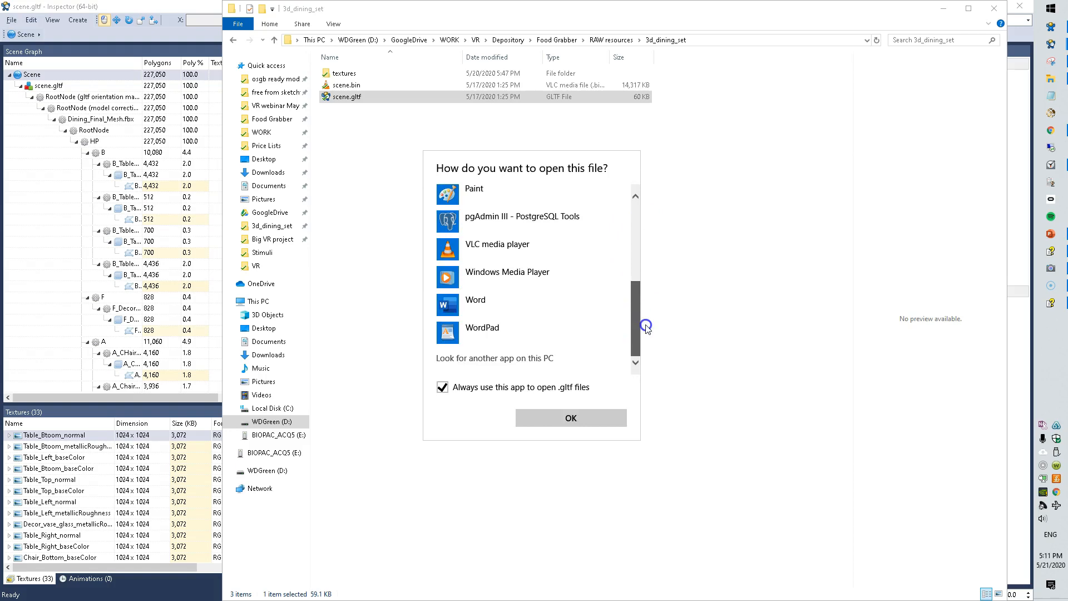
left_click(543, 356)
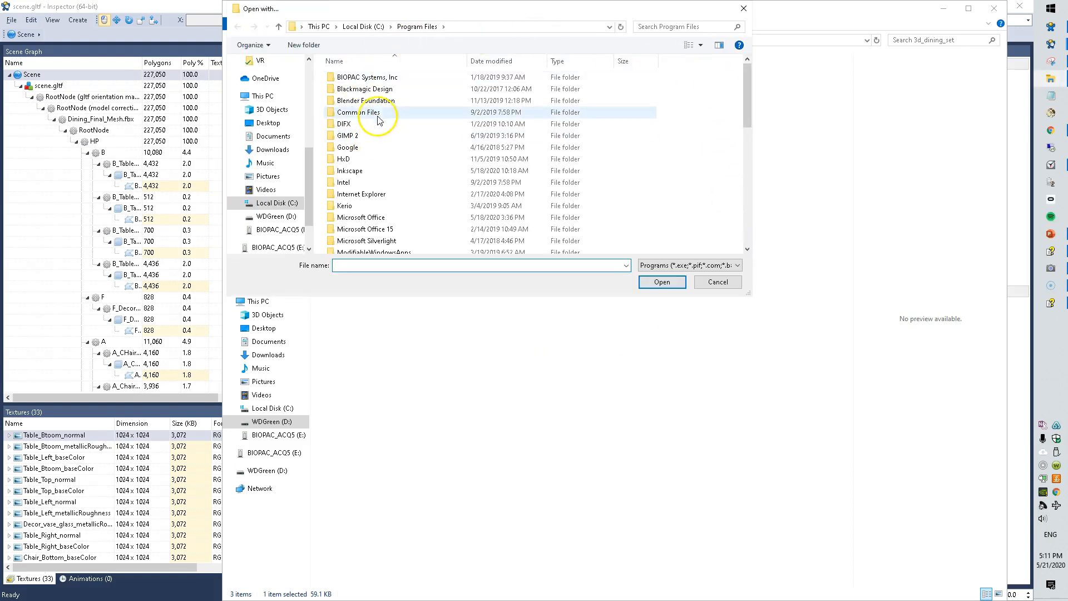
Choose Inspector.exe from Program Files\WorldViz\Vizard6\bin as the program that opens scene.gltf.
left_click_drag(749, 92, 753, 234)
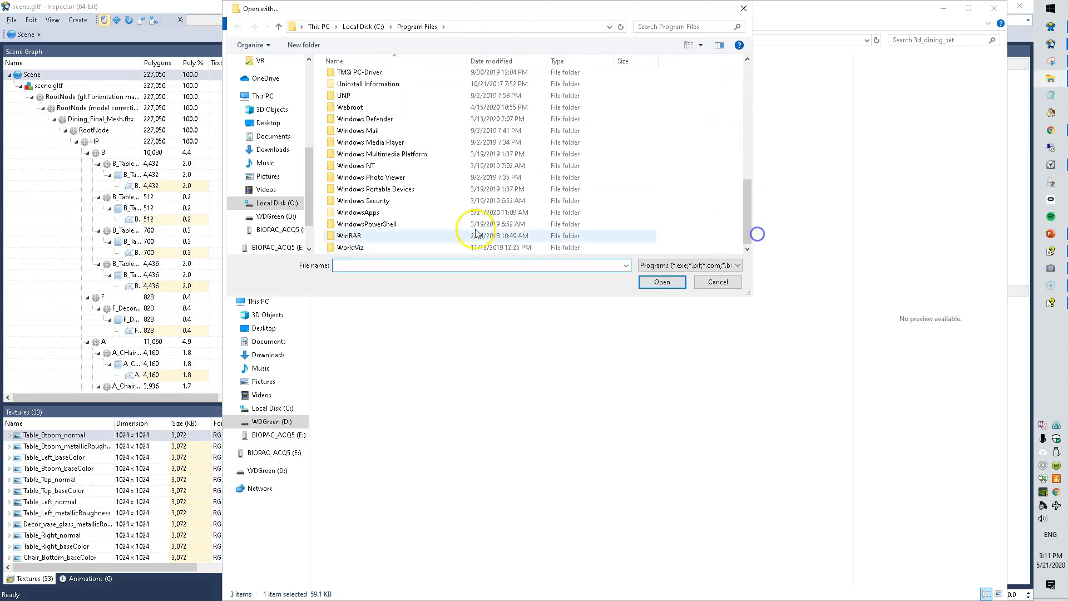
double_click(396, 246)
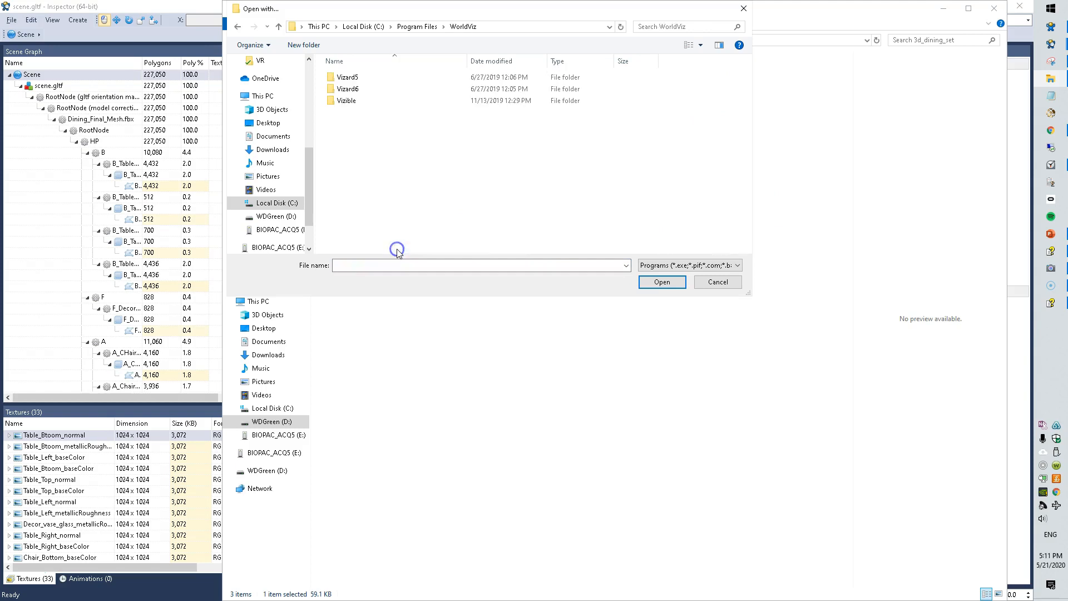
double_click(347, 89)
left_click(339, 78)
double_click(340, 78)
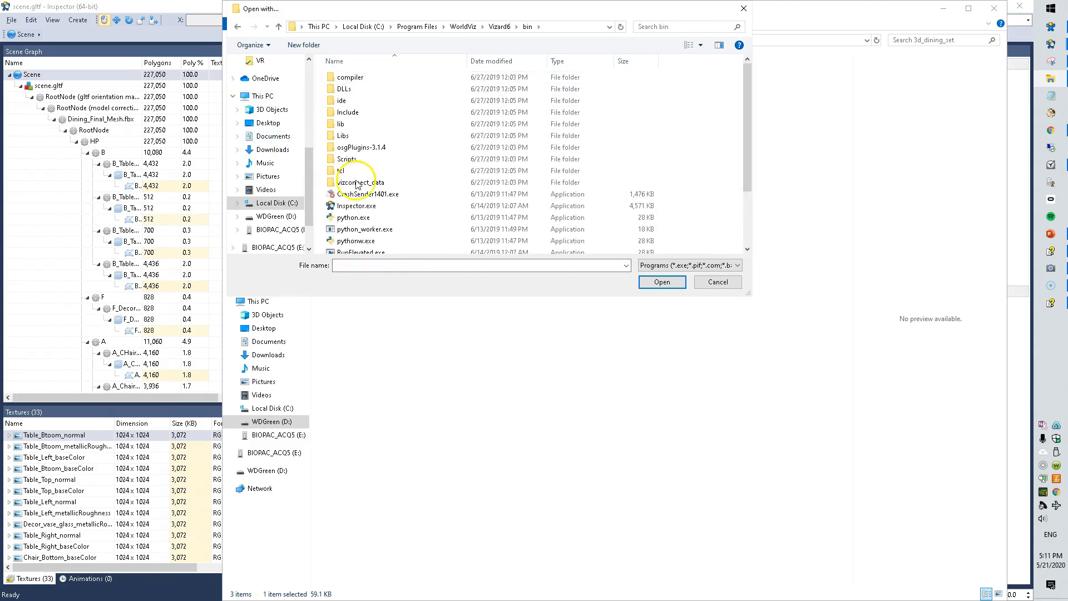
left_click(352, 206)
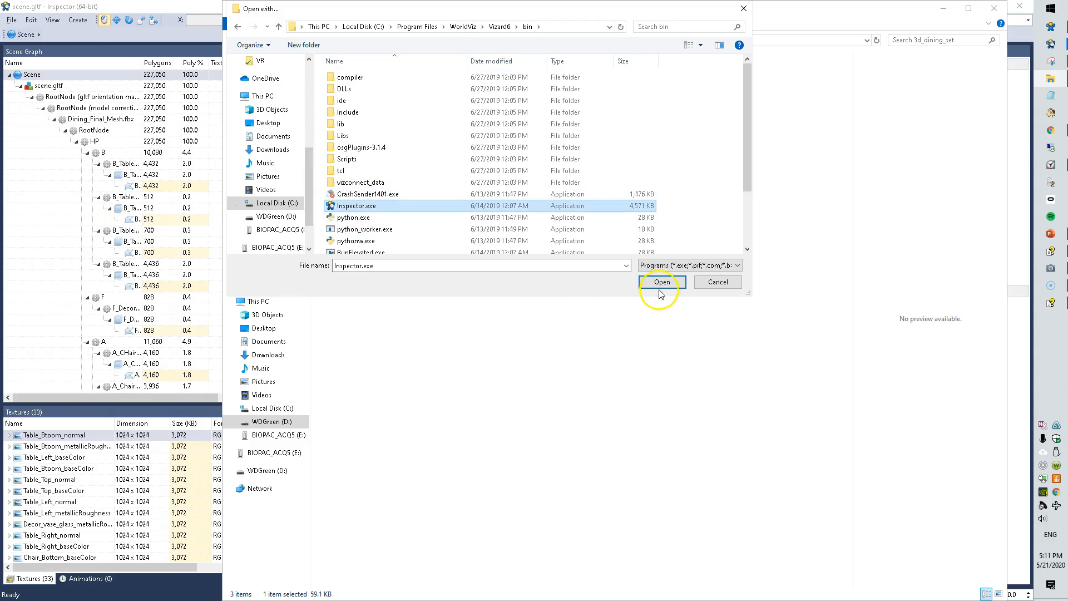
left_click(680, 286)
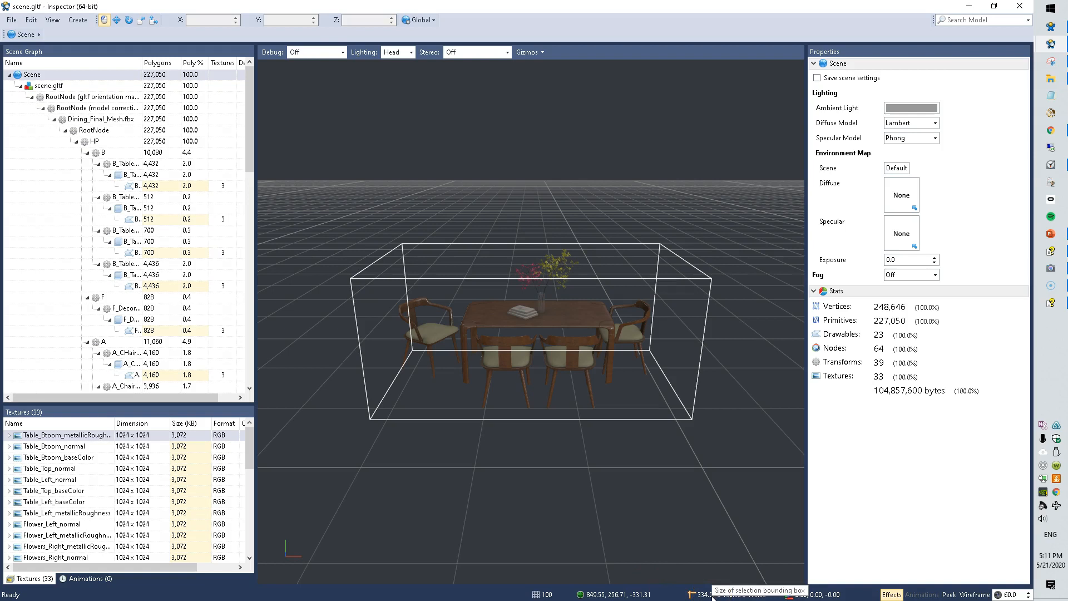
Scale the RootNode (gltf orientation matrix) to 0.01 and refocus the view on the dining set.
left_click(683, 546)
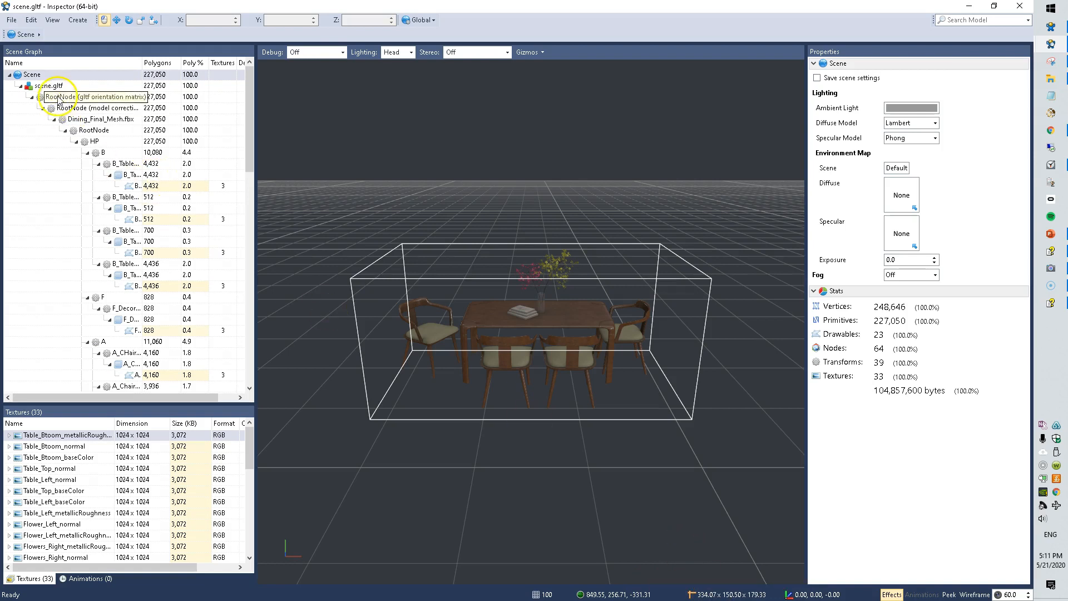
left_click(86, 98)
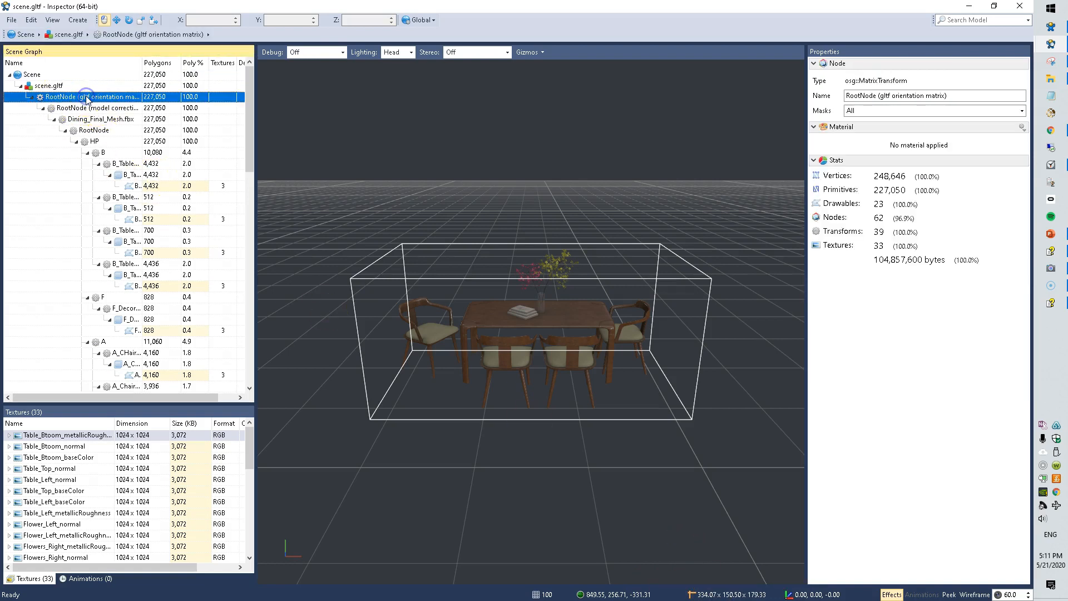
left_click(138, 20)
double_click(206, 20)
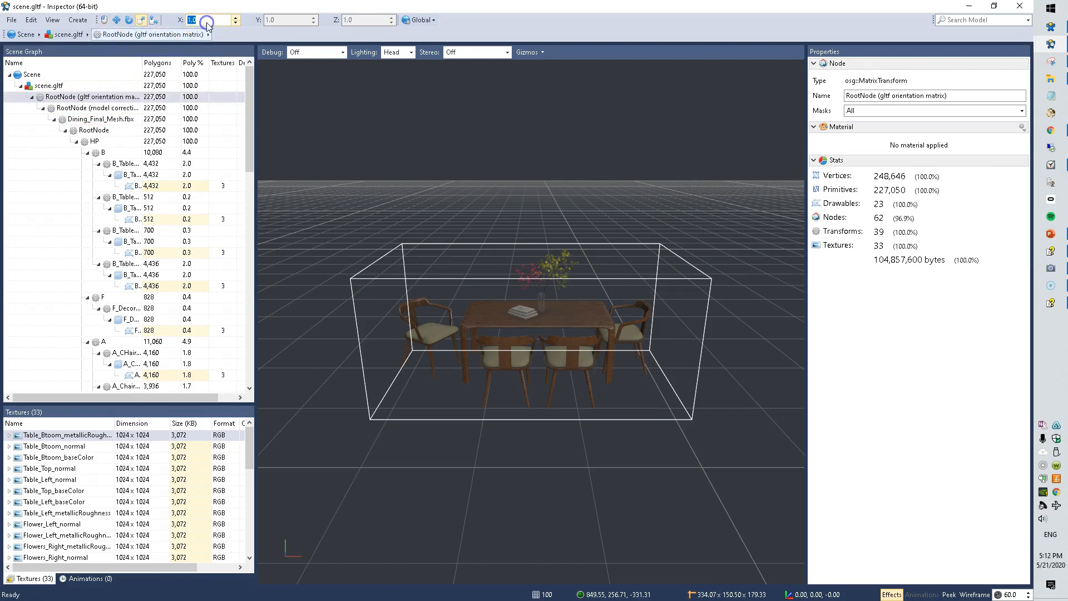
type("0.01")
key("Return")
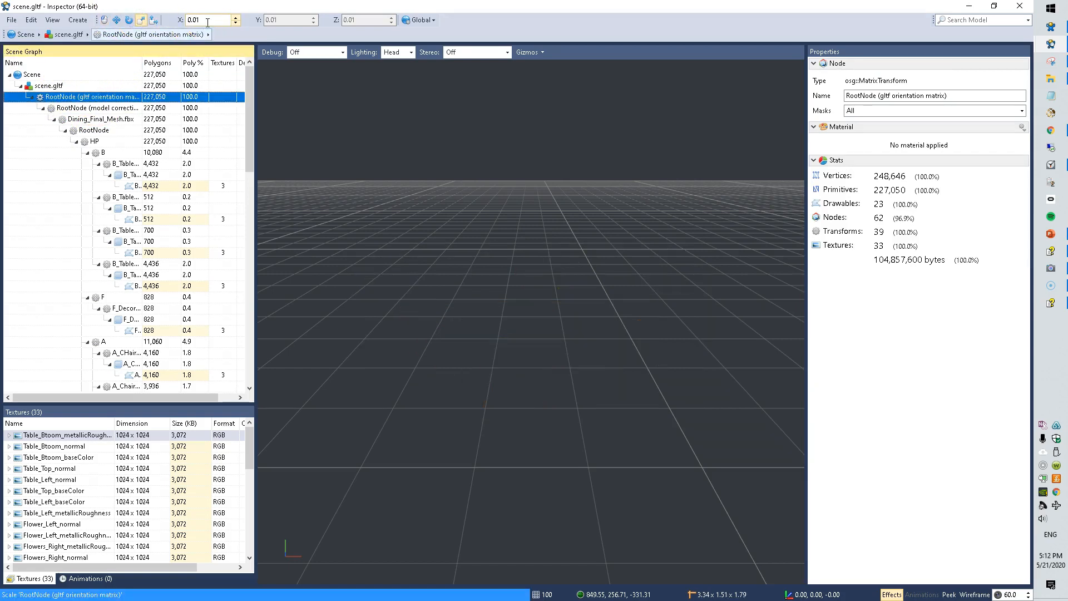
double_click(536, 396)
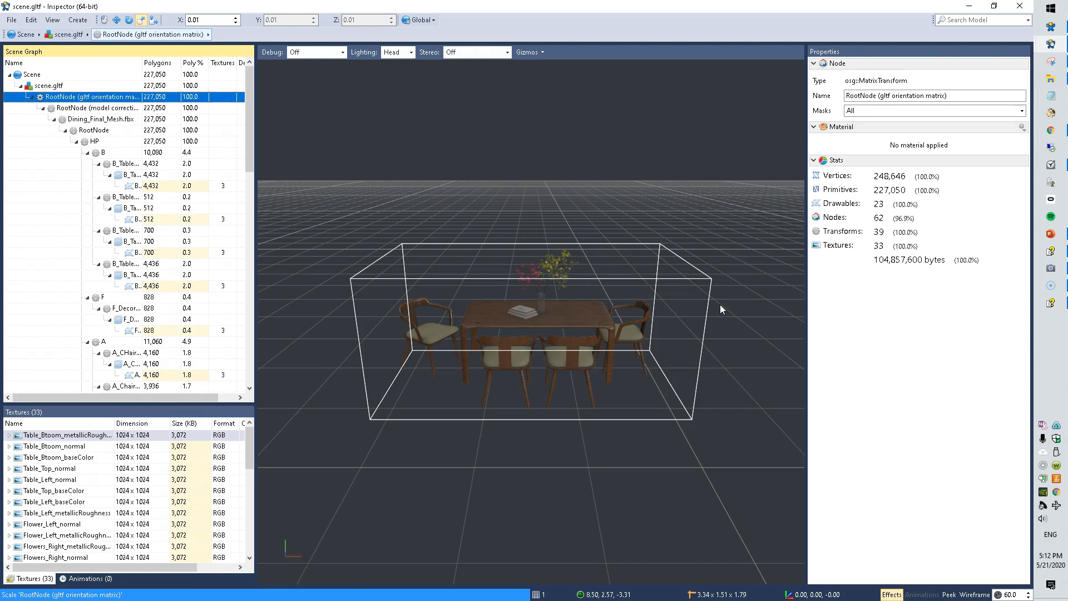
Rotate the RootNode (gltf orientation matrix) by setting its roll to 180 degrees.
left_click(50, 85)
scroll(459, 240, "down", 5)
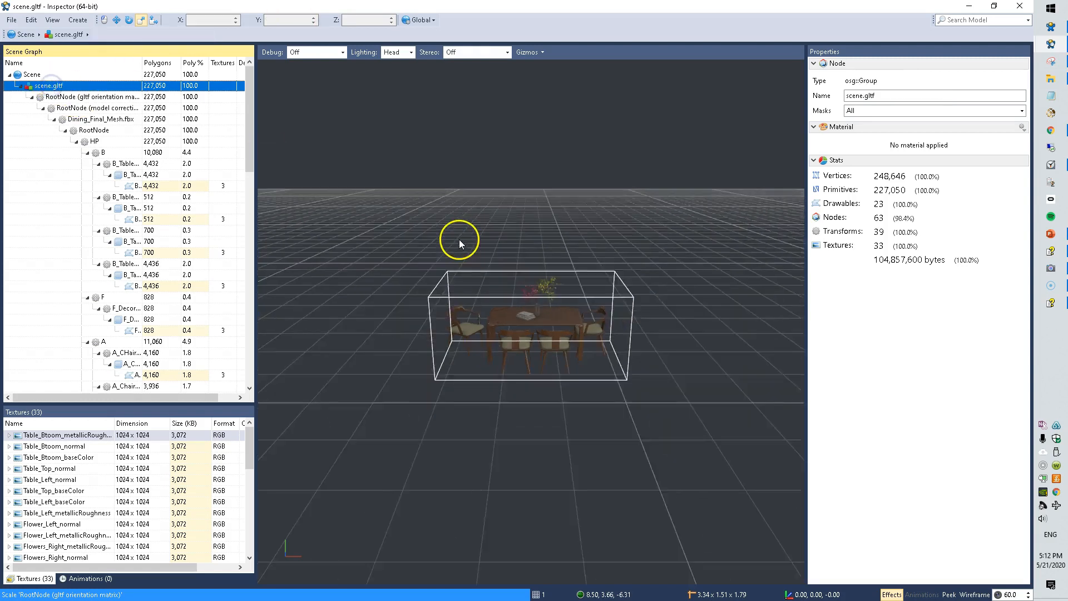
middle_click_drag(377, 367, 469, 374)
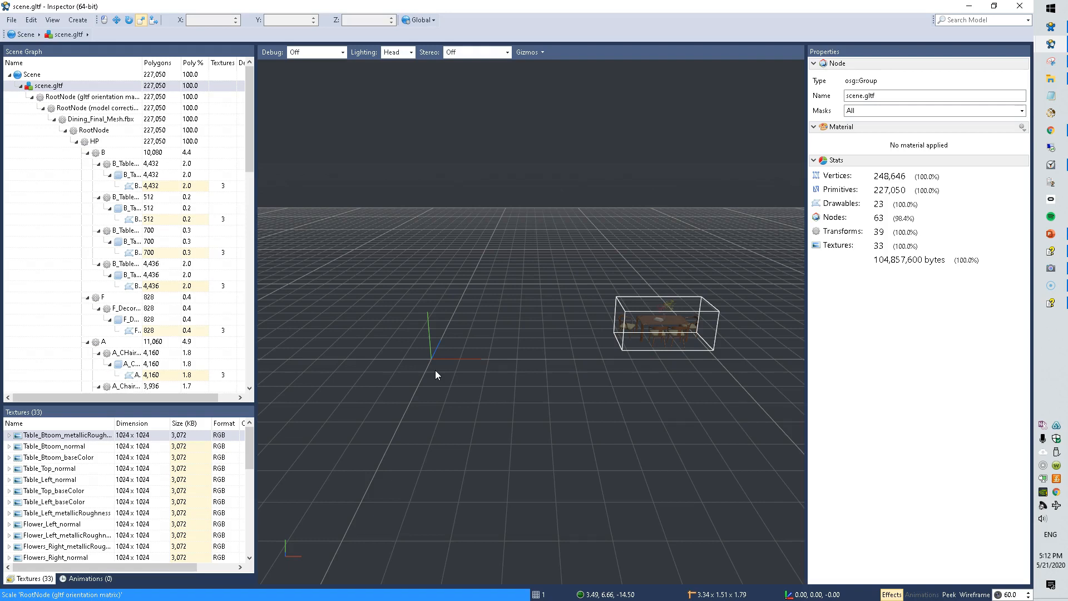
scroll(619, 338, "up", 3)
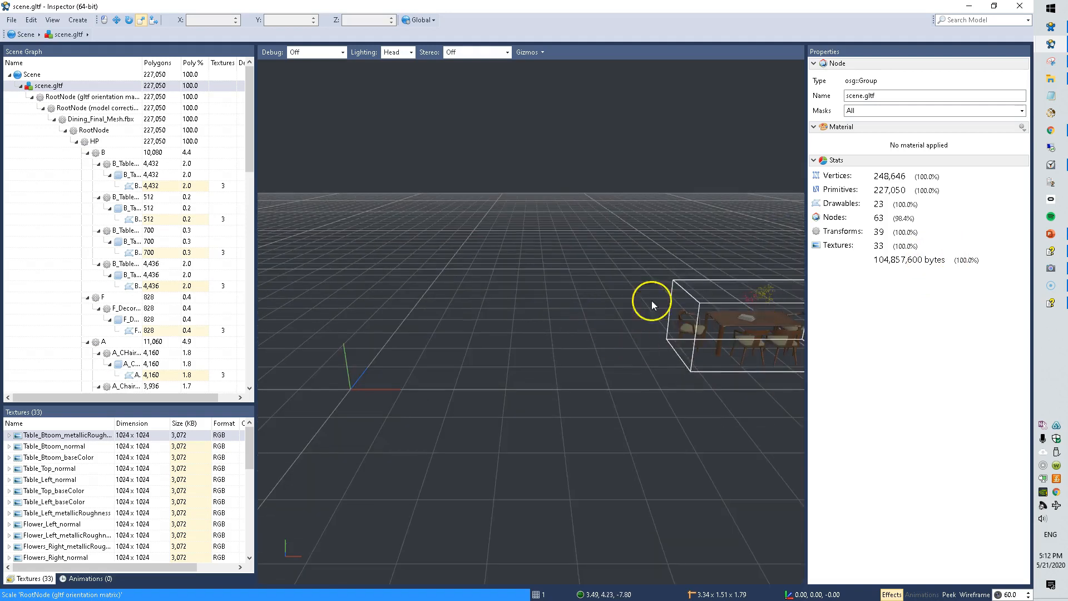
scroll(689, 376, "down", 3)
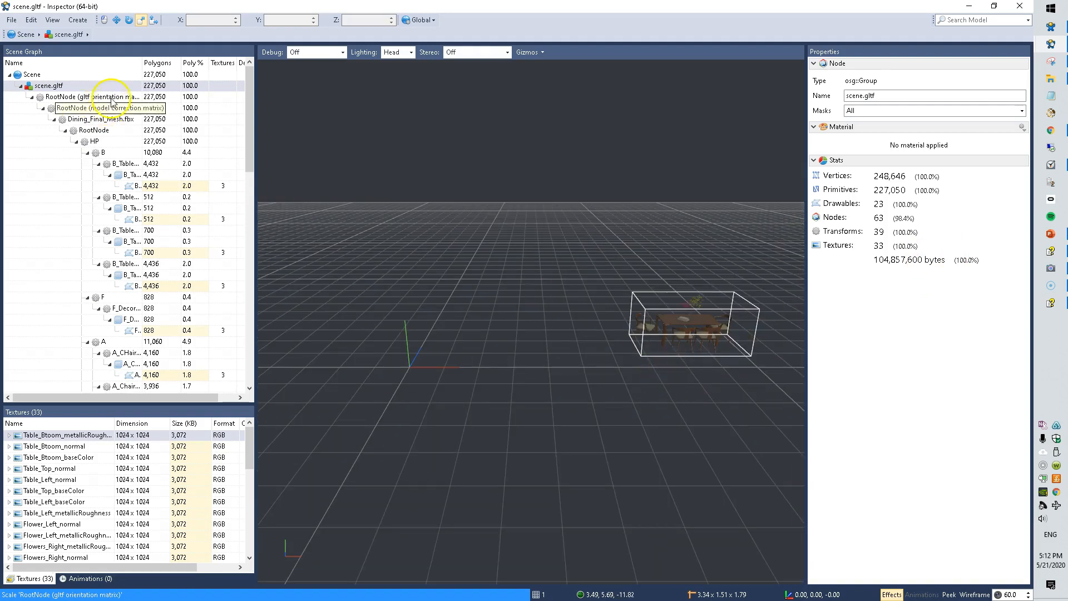
left_click(178, 97)
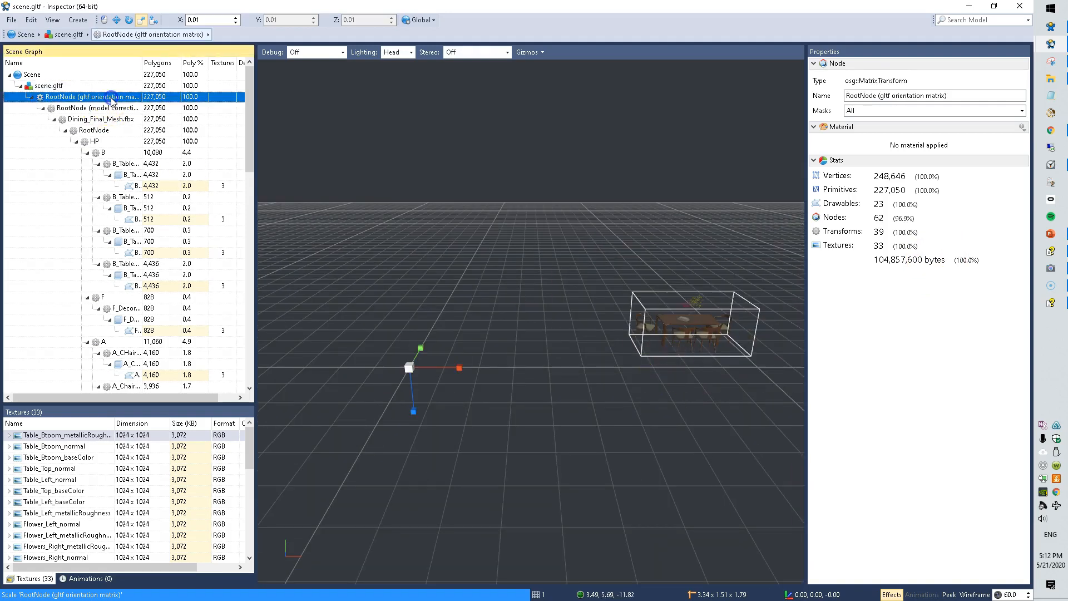
left_click(128, 20)
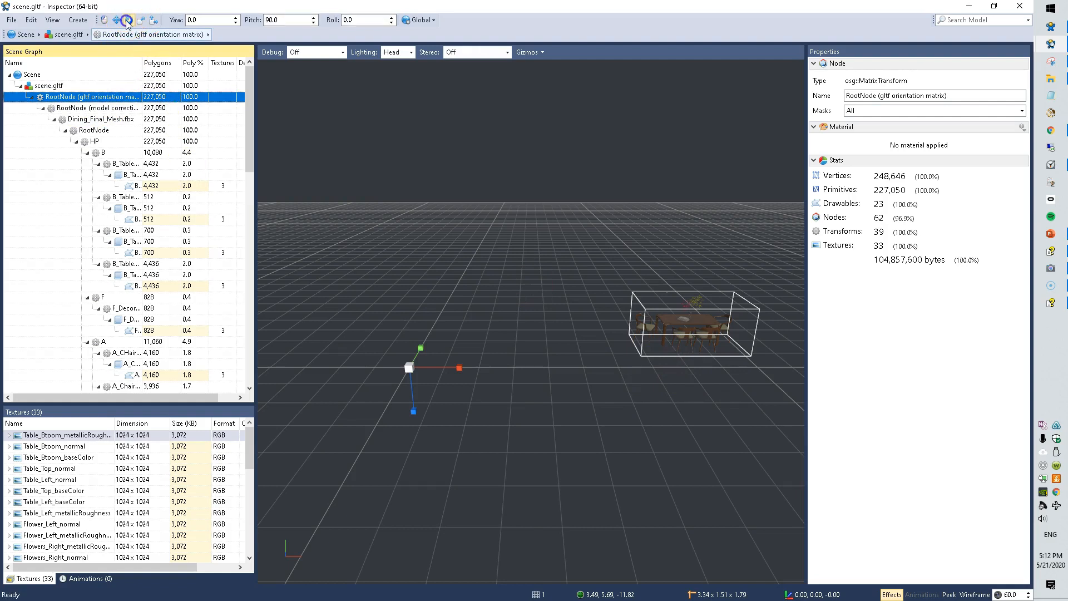
left_click(364, 20)
type("180")
key("Return")
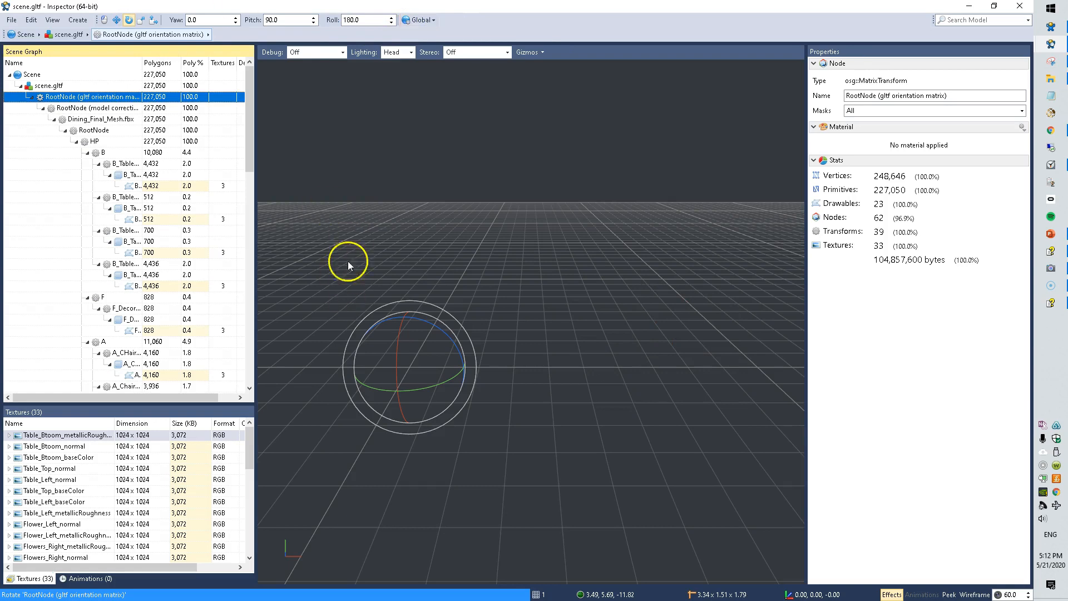
middle_click_drag(346, 335, 540, 322)
right_click(541, 323)
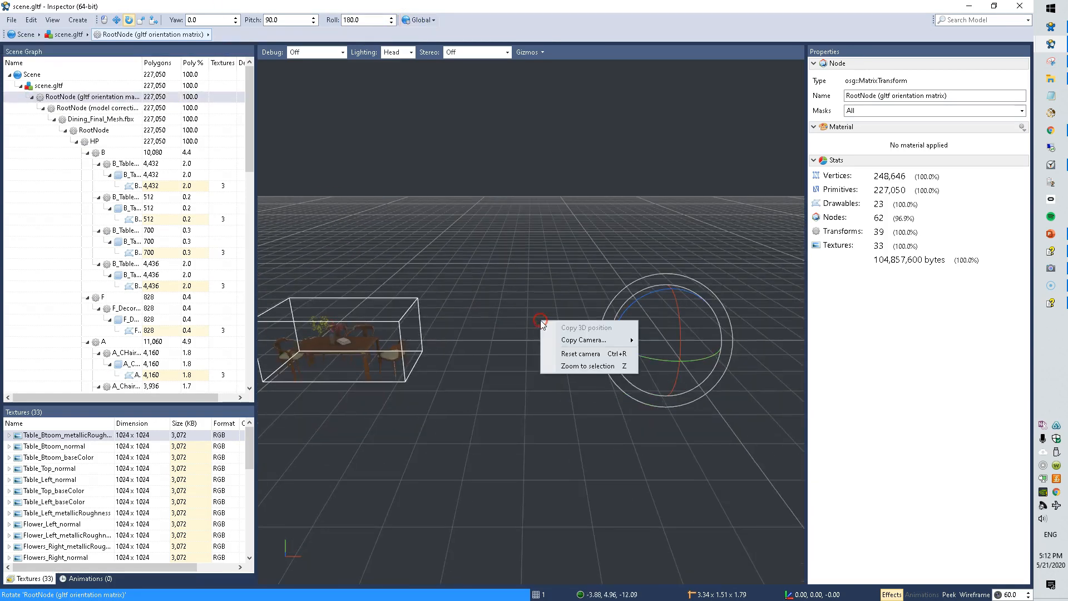
left_click(490, 43)
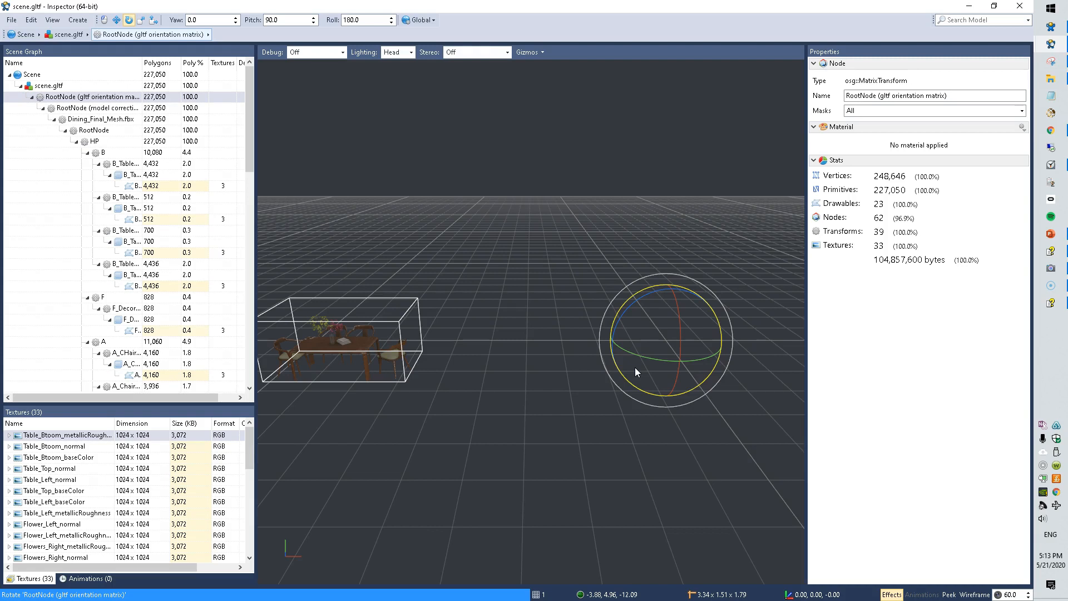
Move the RootNode (gltf orientation matrix) to about X 8.59 and Z 2.13, placing the dining set over the scene origin.
scroll(726, 500, "down", 3)
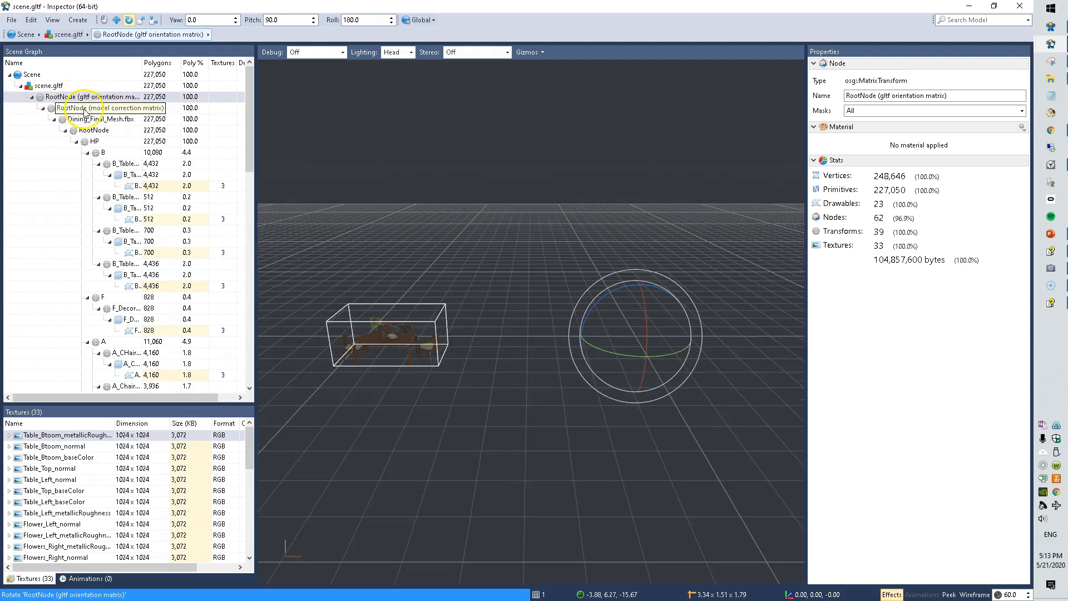
left_click(48, 88)
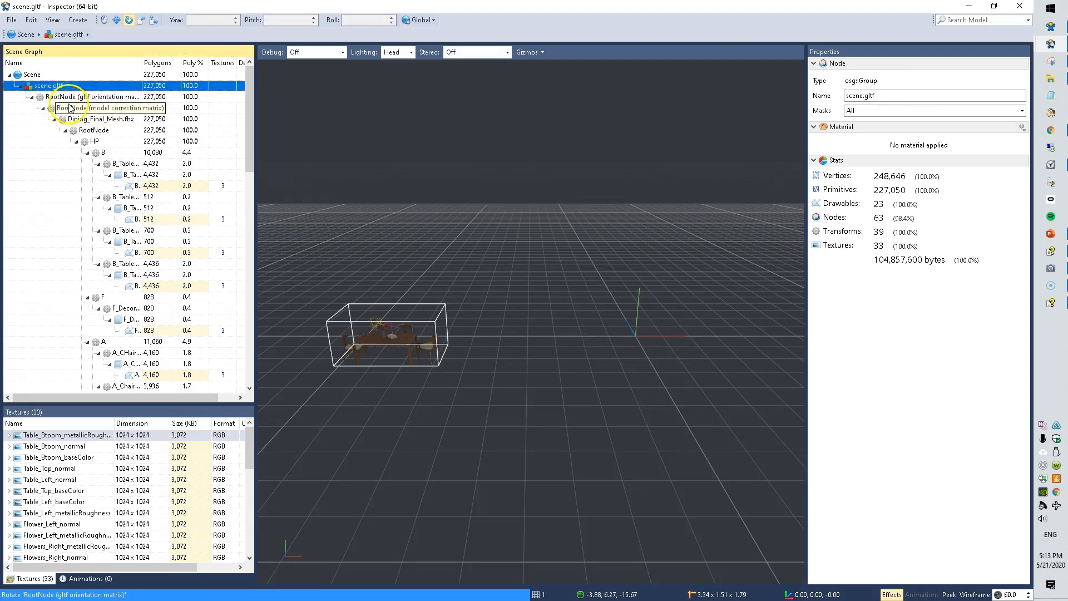
left_click(84, 97)
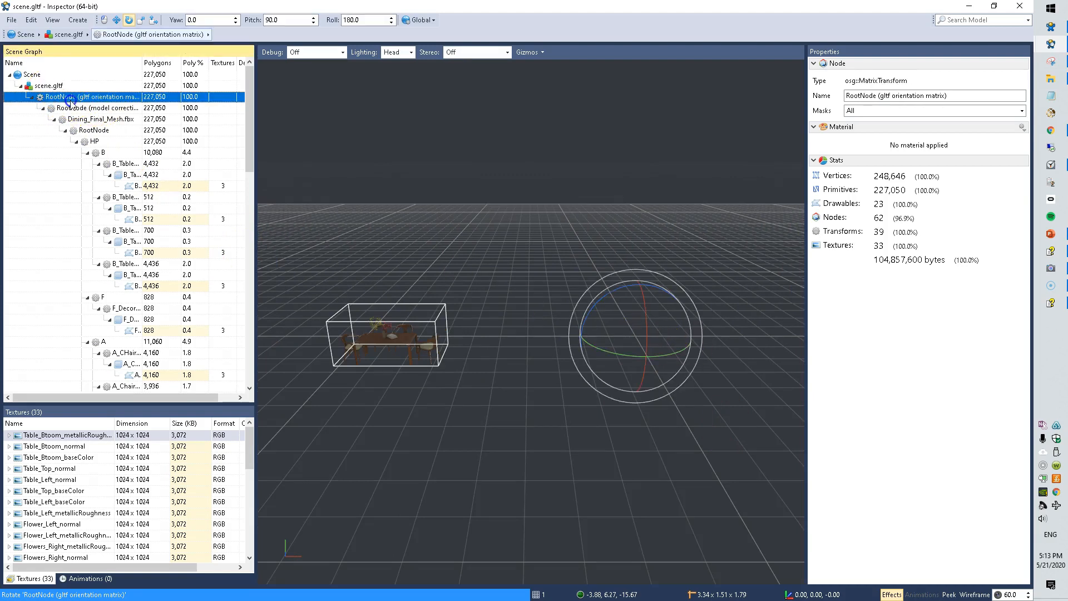
left_click(116, 20)
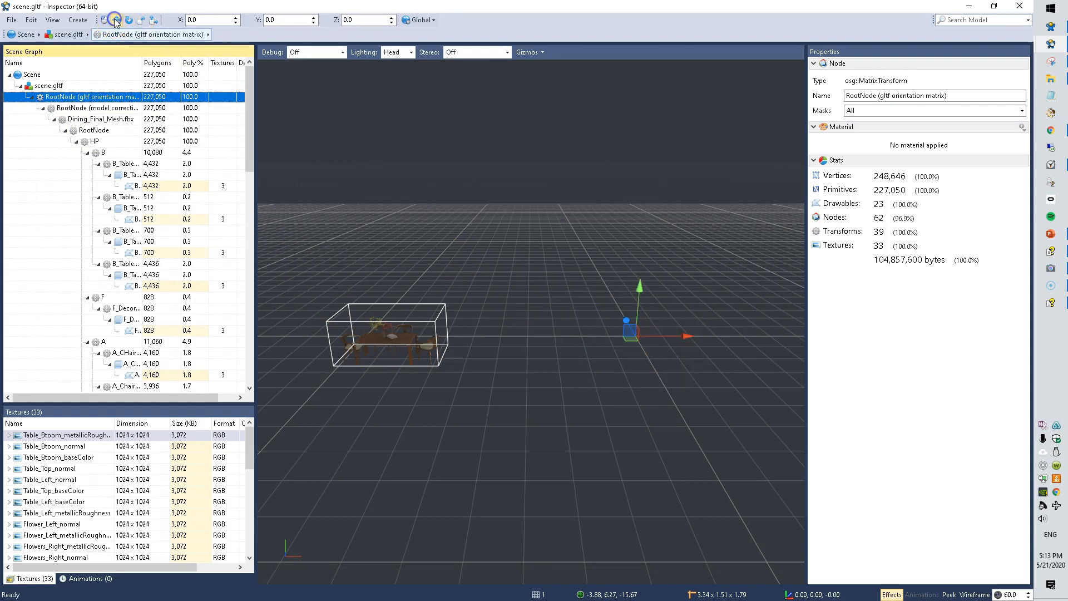
left_click_drag(629, 332, 824, 318)
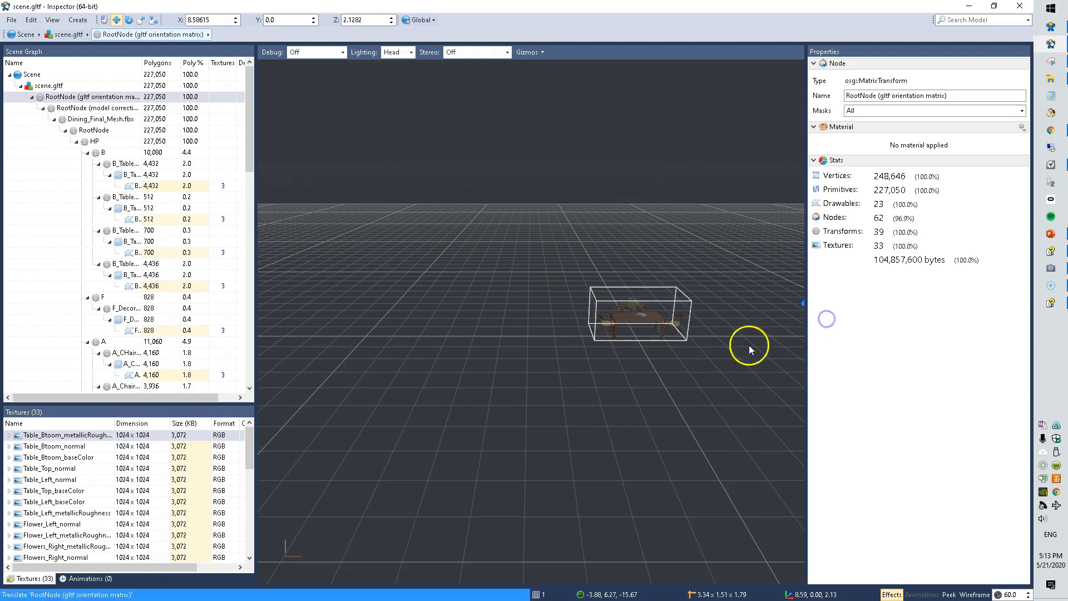
key("f")
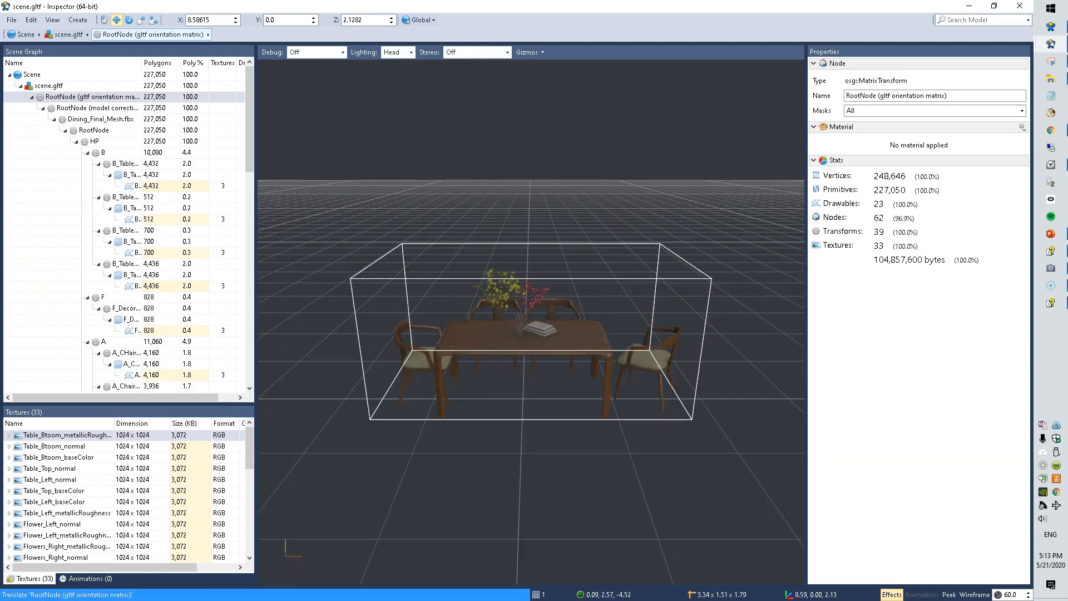
left_click(49, 86)
left_click(450, 289)
mouse_move(646, 208)
left_mouse_down()
mouse_move(659, 273)
mouse_move(675, 253)
mouse_move(672, 221)
mouse_move(730, 275)
mouse_move(622, 265)
mouse_move(645, 232)
left_mouse_up()
left_click(487, 355)
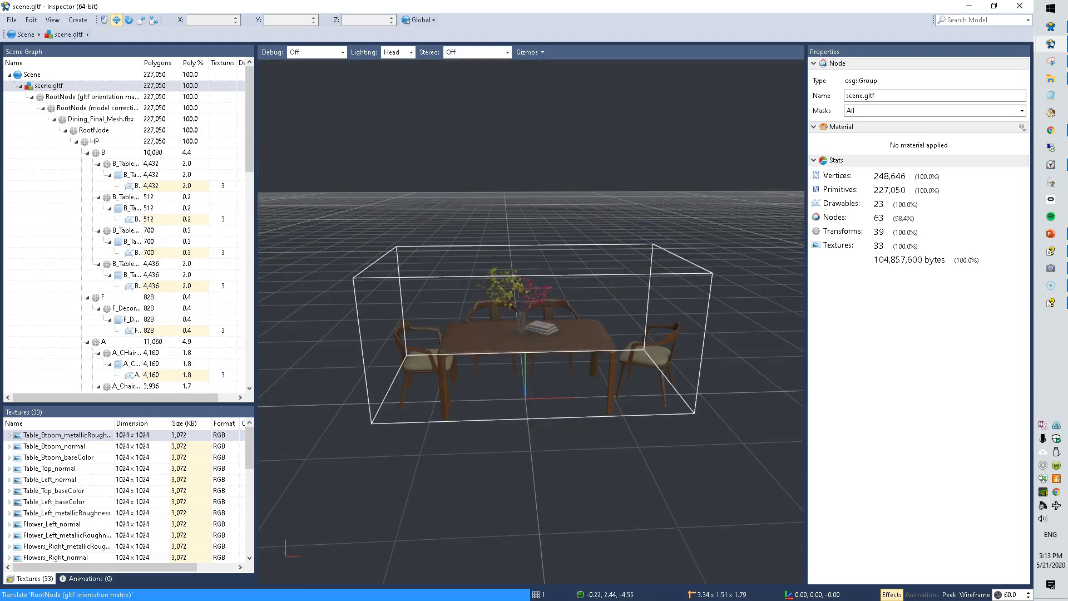
Shift the RootNode (gltf orientation matrix) along Z to about 2.25.
left_click(139, 97)
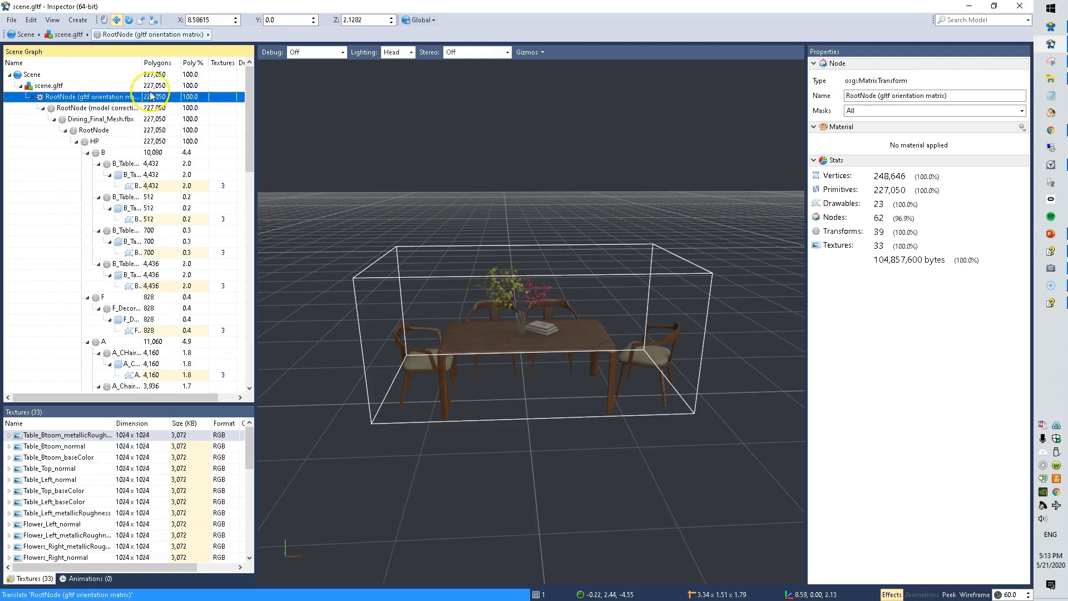
left_click(392, 18)
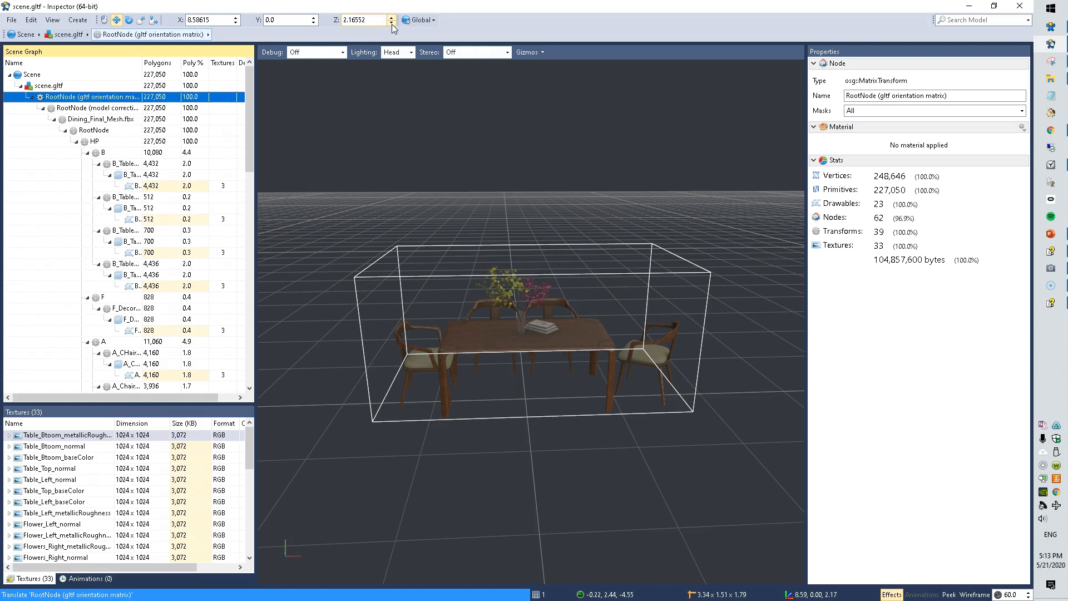
left_click(392, 17)
left_click(392, 18)
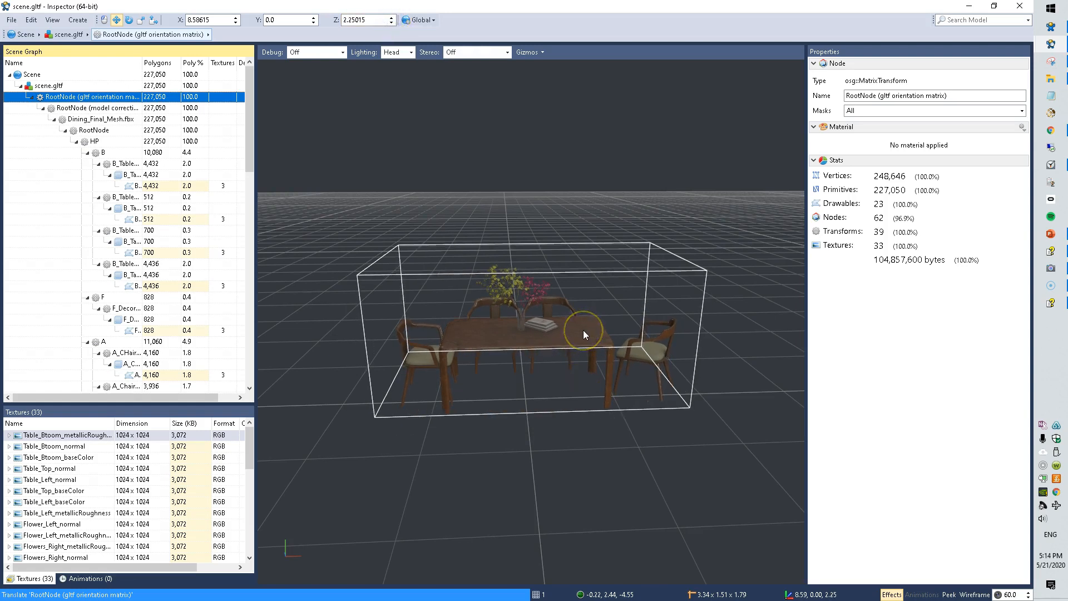
Move the glass vase F_Decor_vase_glass_0 across the tabletop to about X -0.59 and Z 0.54.
left_click(517, 304)
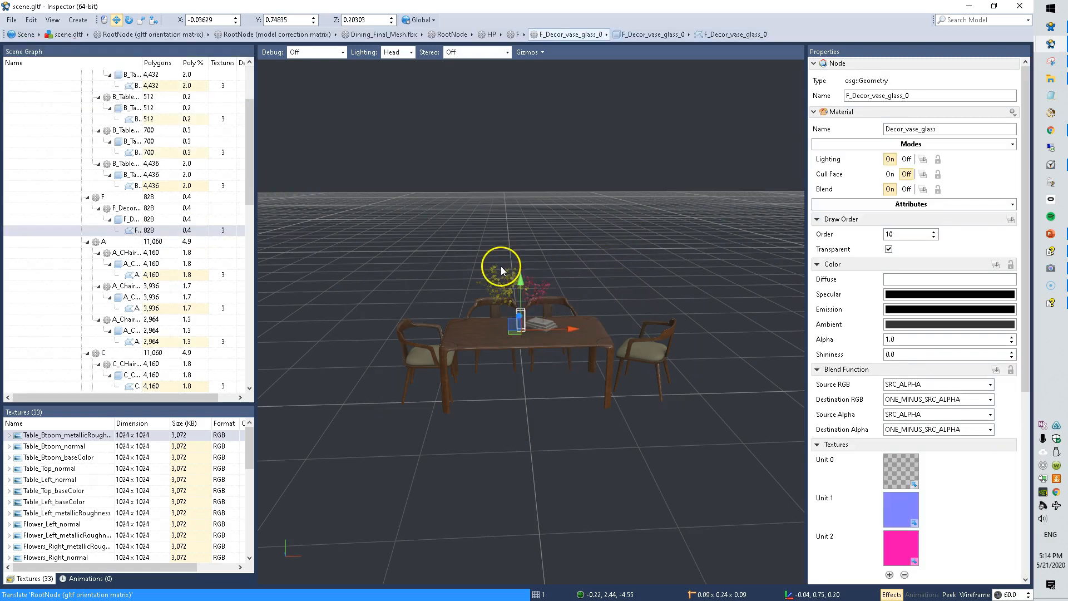
left_click(544, 323)
left_click(641, 270)
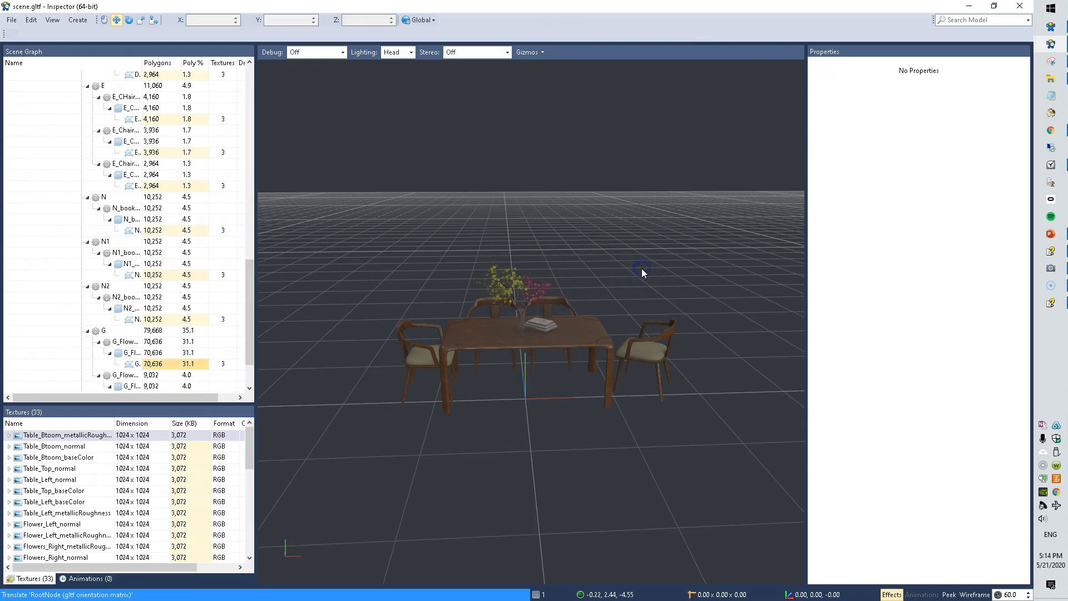
left_click(520, 321)
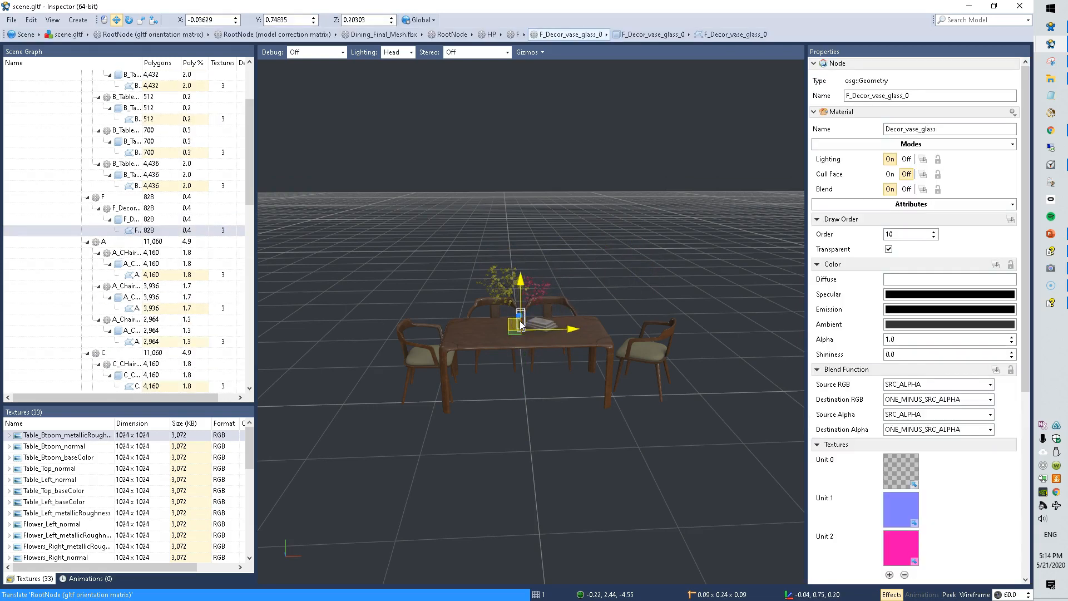
left_click_drag(508, 327, 478, 334)
left_click(462, 325)
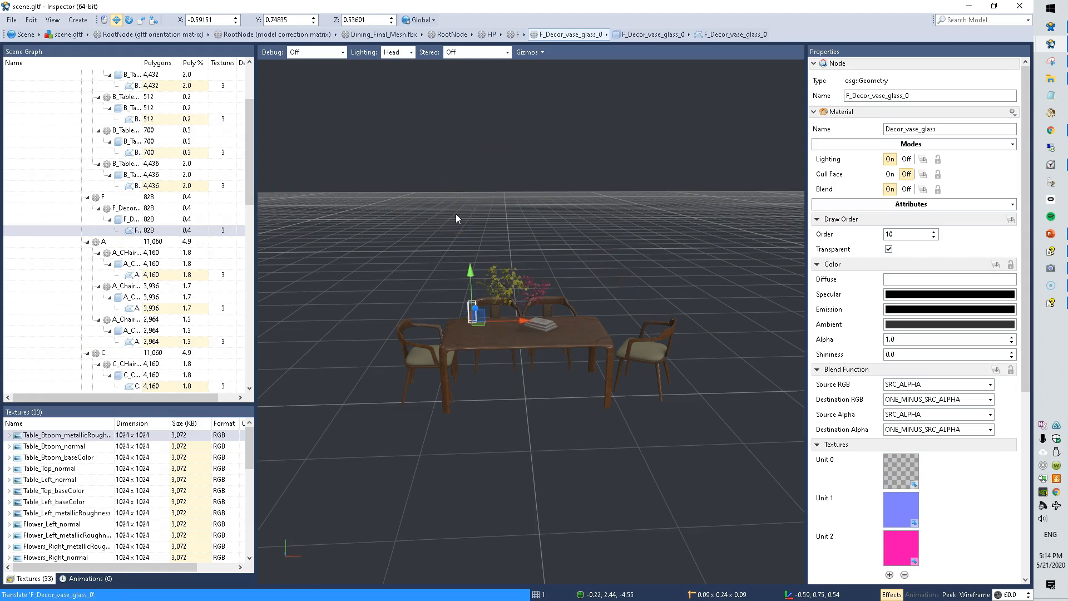
Try to duplicate the chair part C_CHair_Top_0 along X to about -4.02, and undo the copy.
left_click_drag(575, 334, 555, 411)
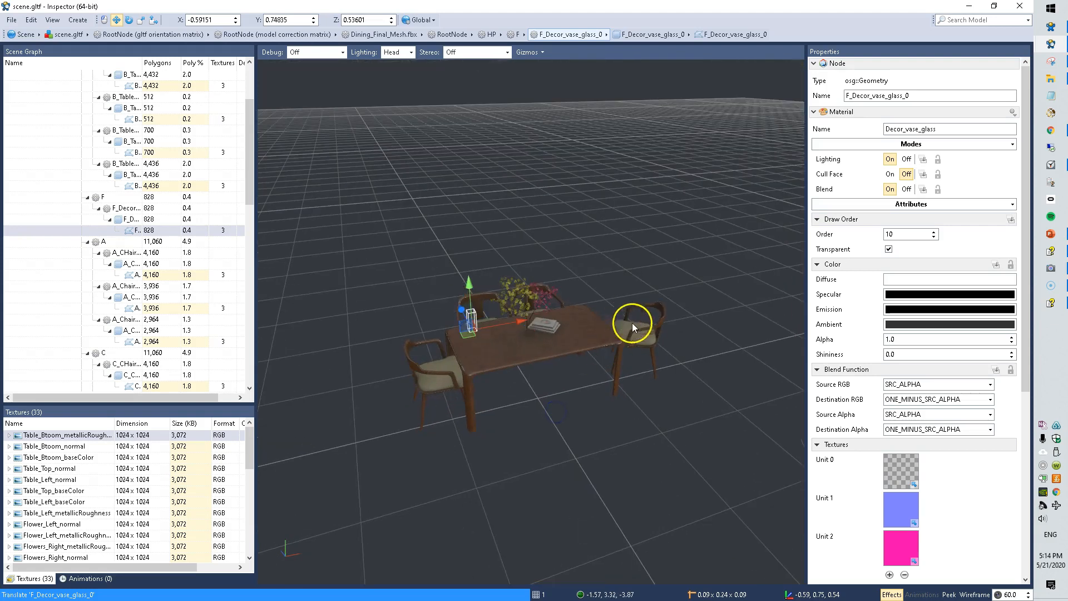
left_click(558, 298)
mouse_move(559, 298)
left_mouse_down()
mouse_move(595, 290)
mouse_move(579, 301)
left_mouse_up()
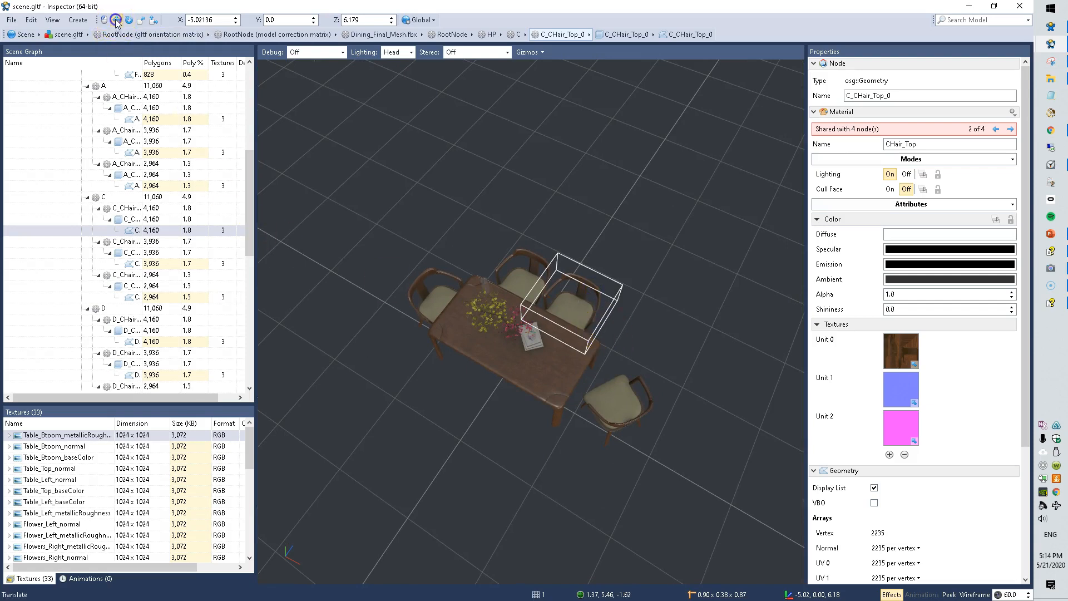
scroll(696, 376, "down", 3)
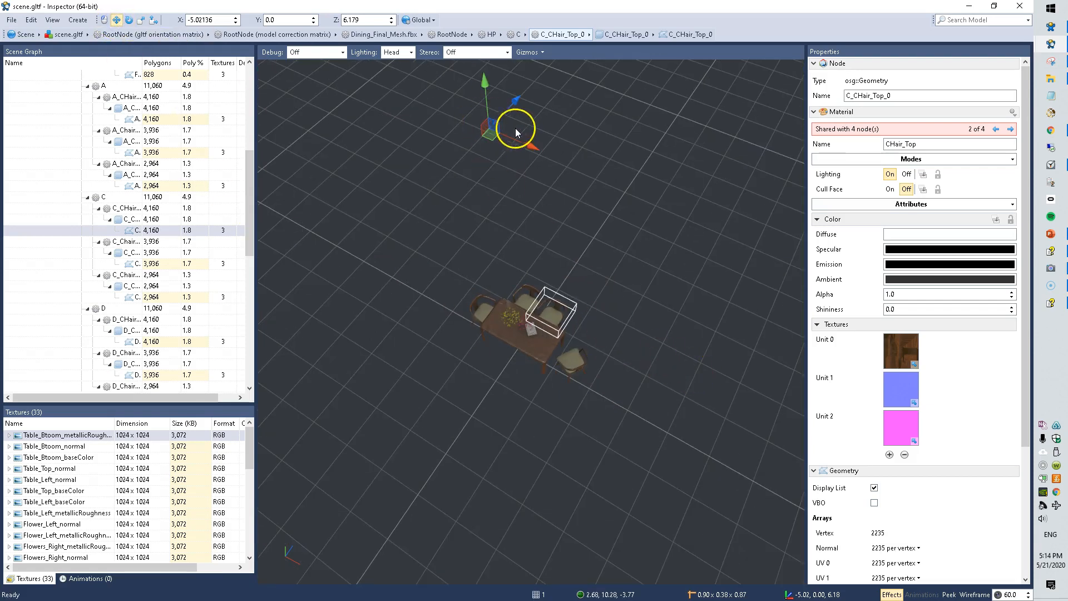
left_click_drag(523, 141, 549, 160)
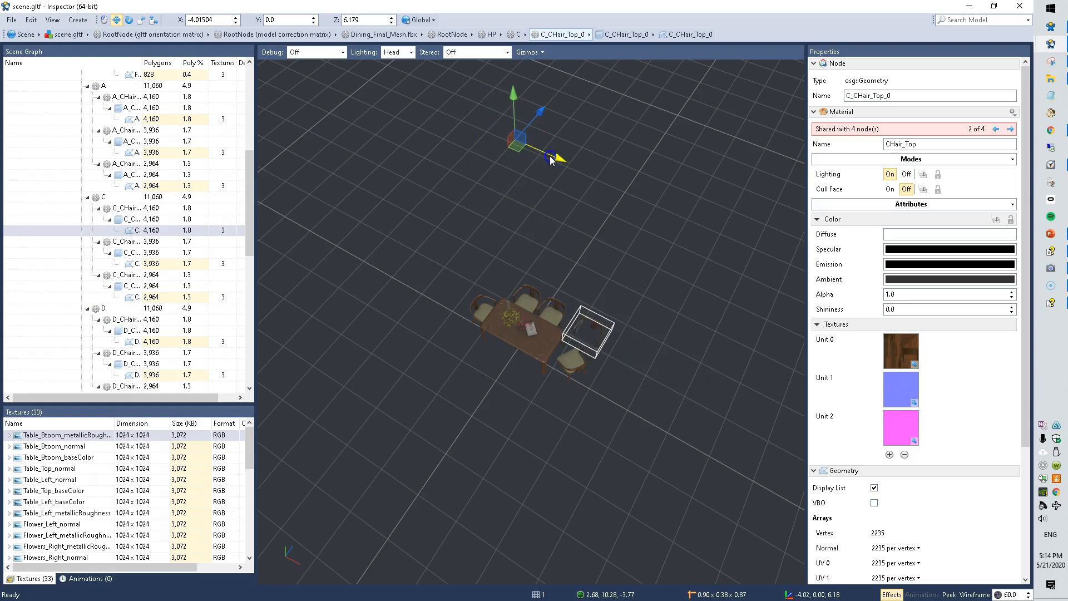
key("ctrl+z")
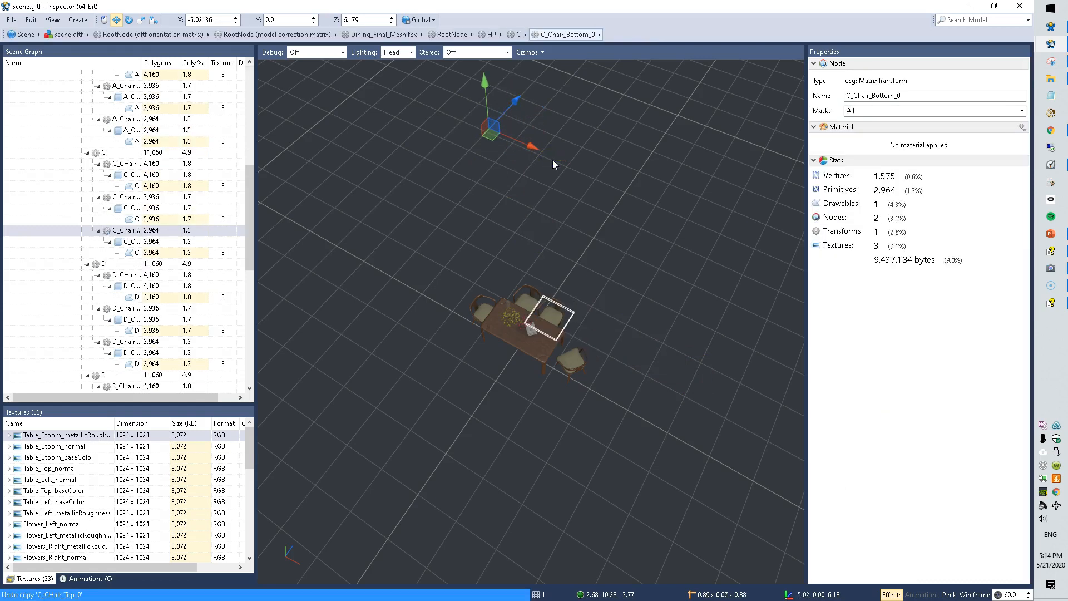
Duplicate the whole chair group C along the X axis, placing the copy beside the original chair.
scroll(134, 209, "up", 4)
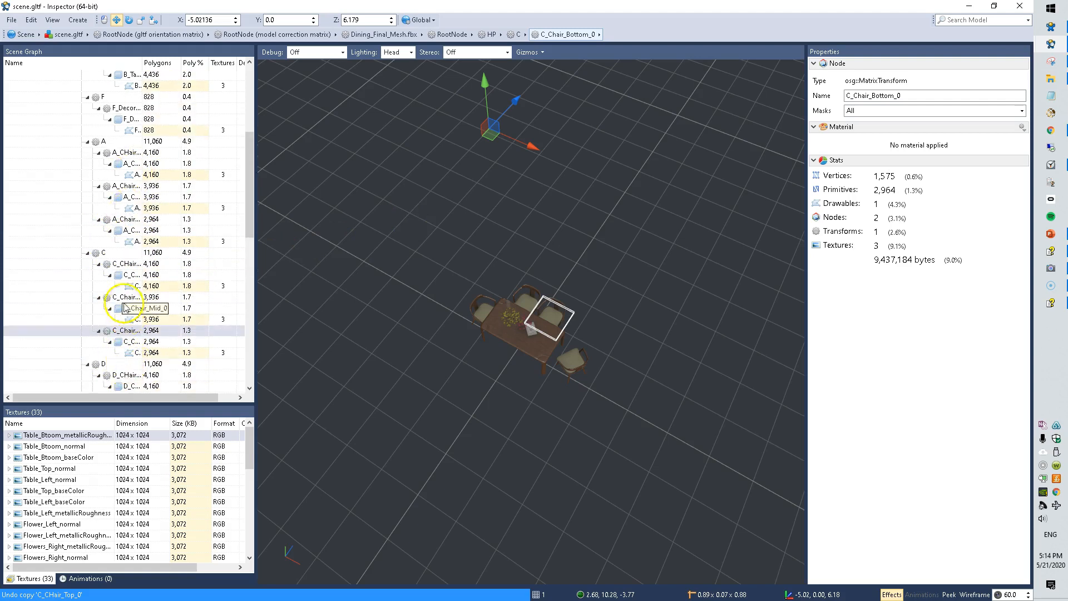
left_click(134, 286)
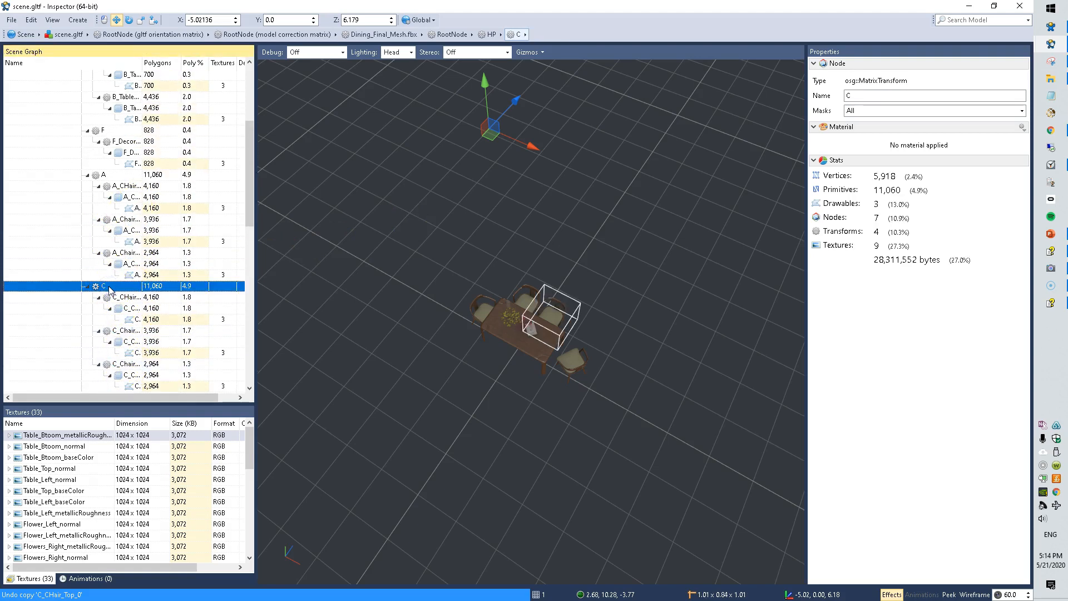
left_click_drag(539, 152, 555, 167)
left_click(720, 375)
mouse_move(692, 426)
left_mouse_down()
mouse_move(682, 452)
mouse_move(704, 438)
left_mouse_up()
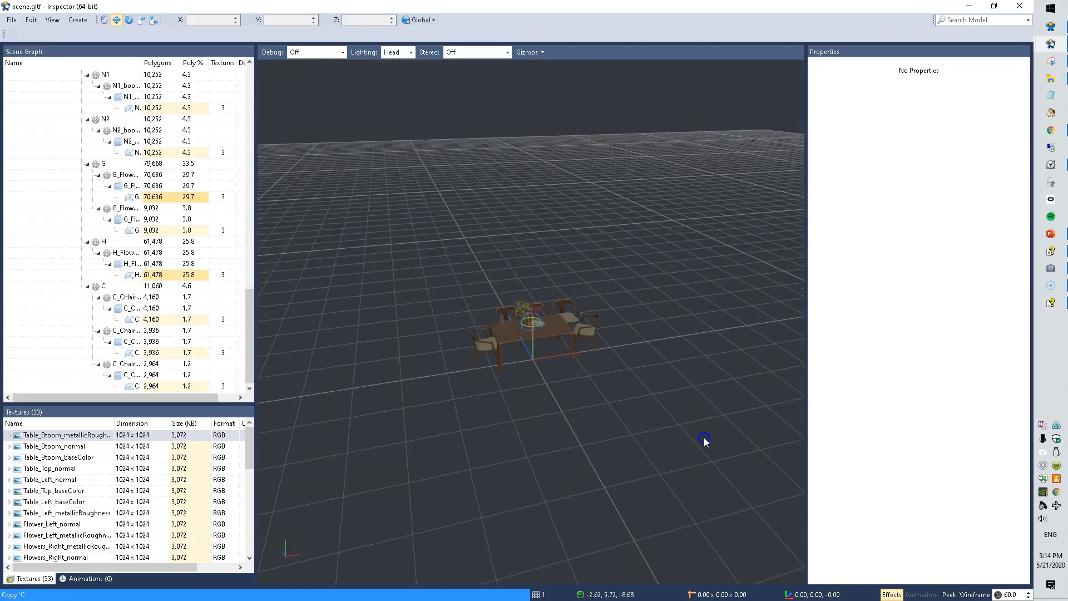
left_click(11, 19)
left_click(45, 83)
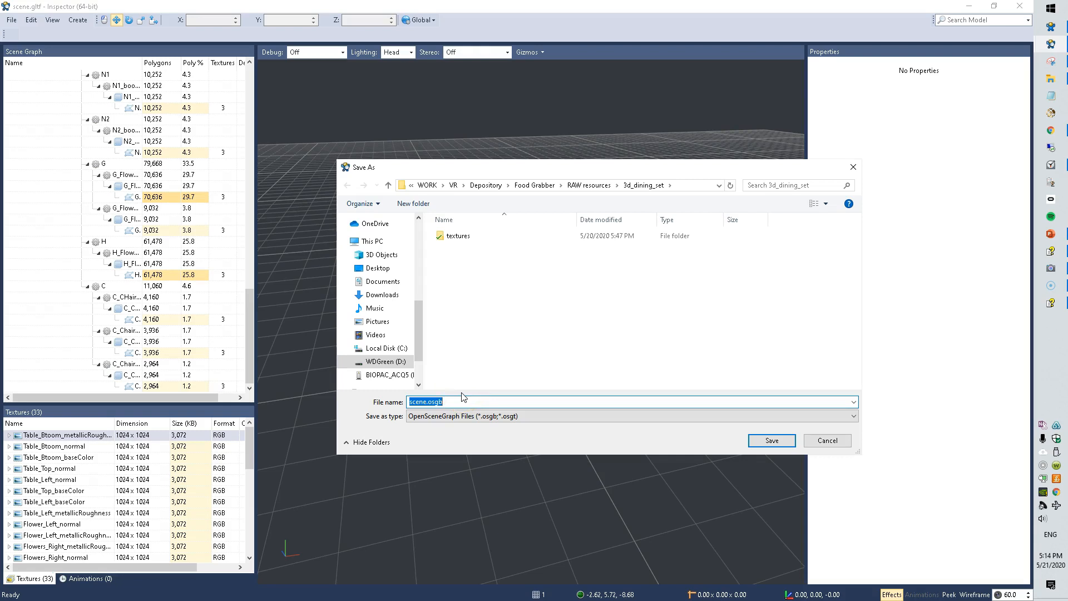
left_click(839, 442)
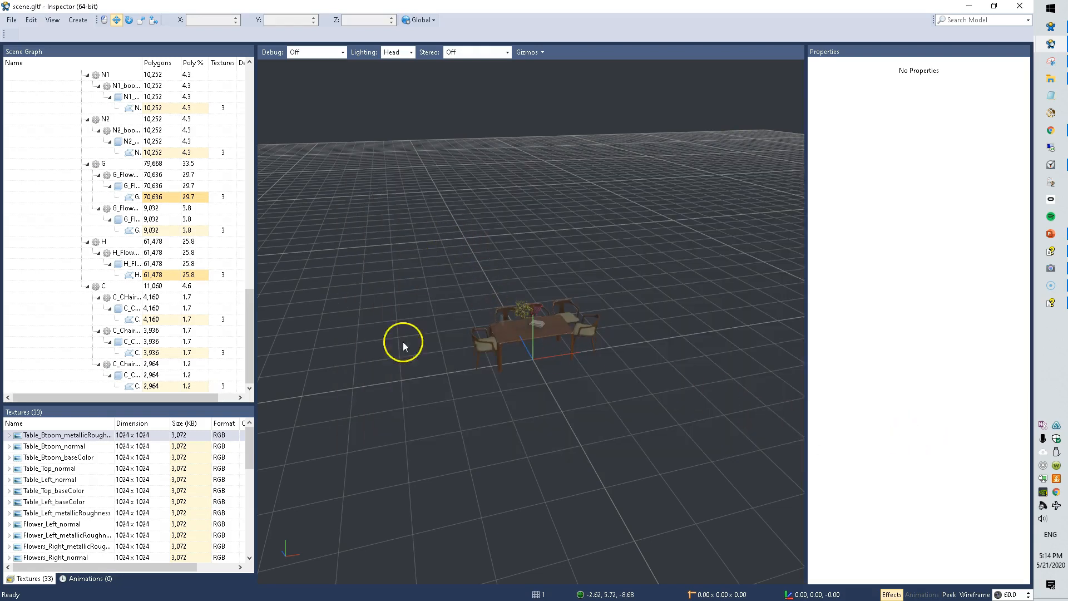
scroll(610, 387, "up", 4)
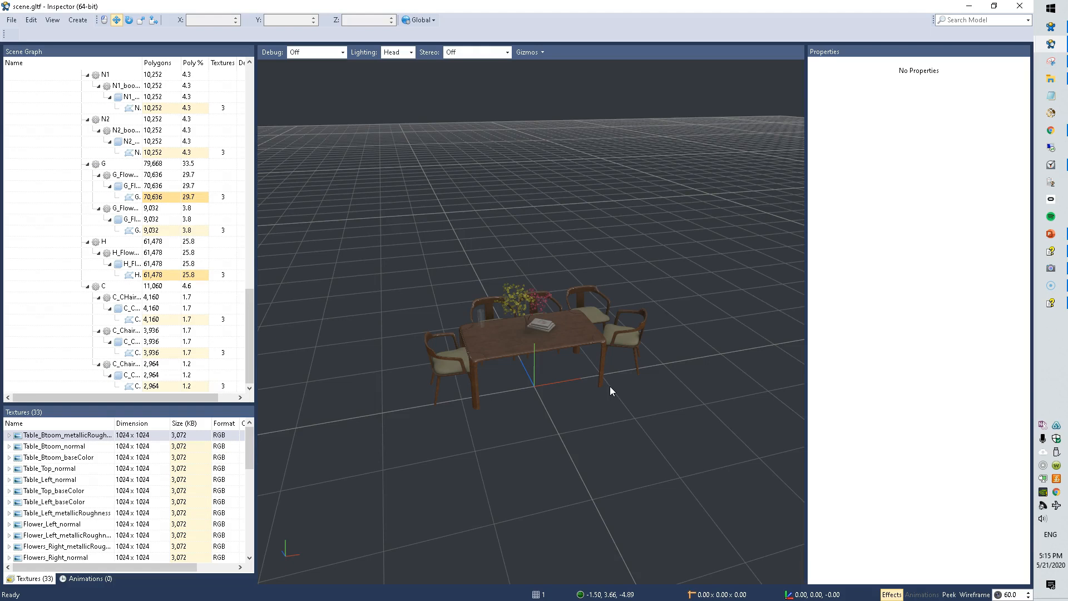
Switch to File Explorer and add whiteroom.osgb from the RAW resources folder to the dining set scene in Inspector.
key("alt+Tab")
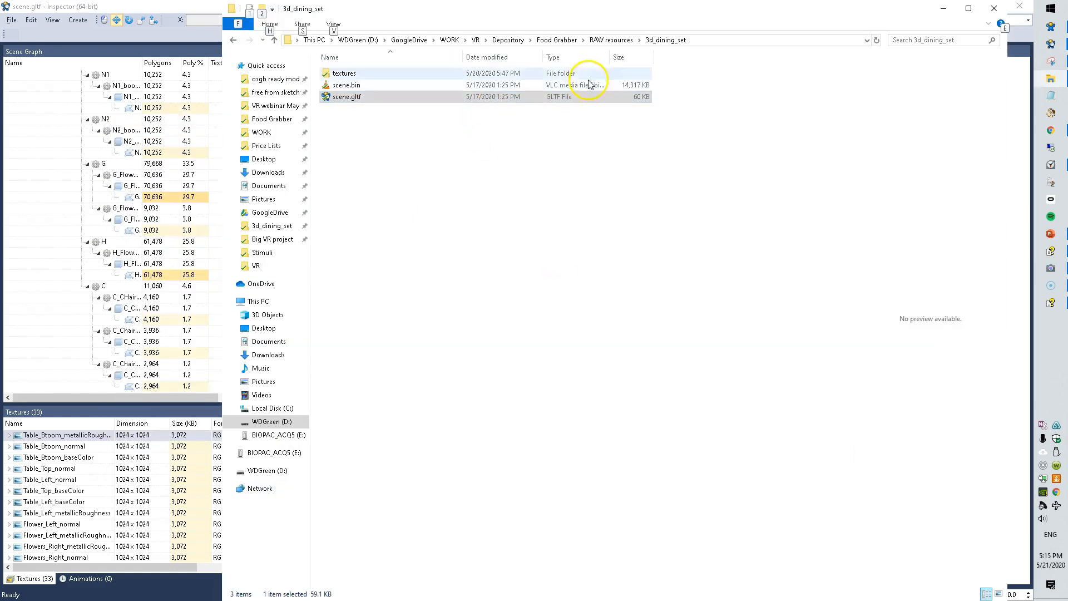
left_click(606, 40)
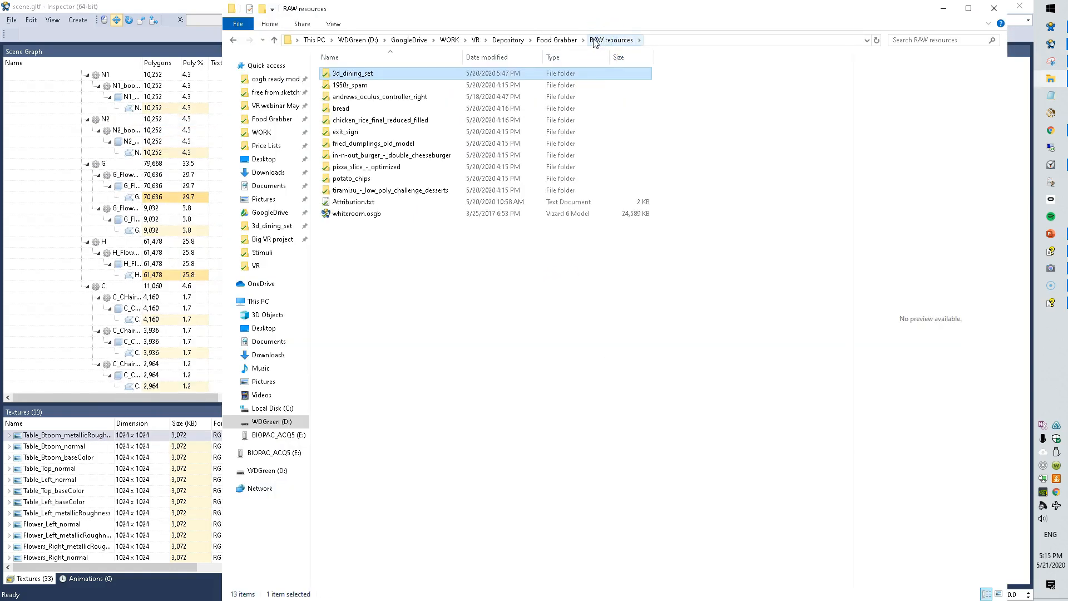
left_click(349, 214)
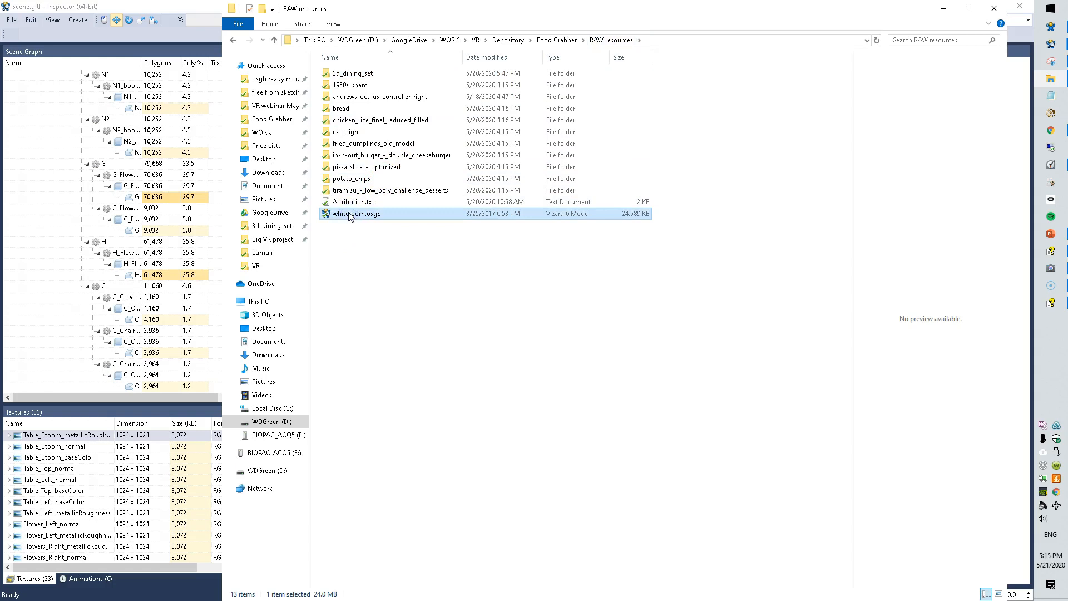
left_click_drag(370, 213, 558, 356)
key("alt+Tab")
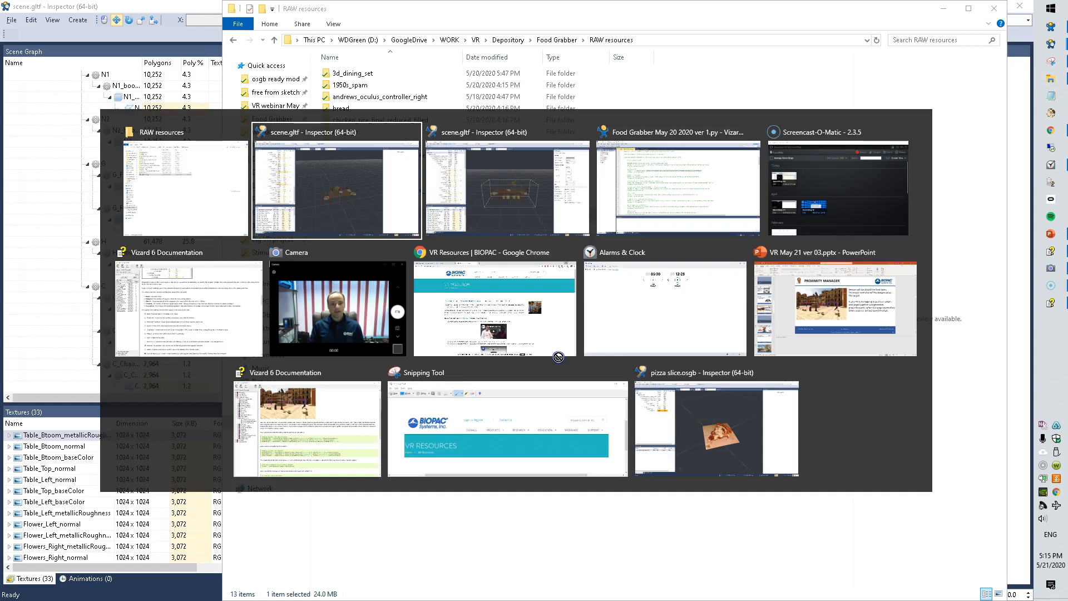
left_click_drag(558, 356, 557, 370)
key("alt+Tab")
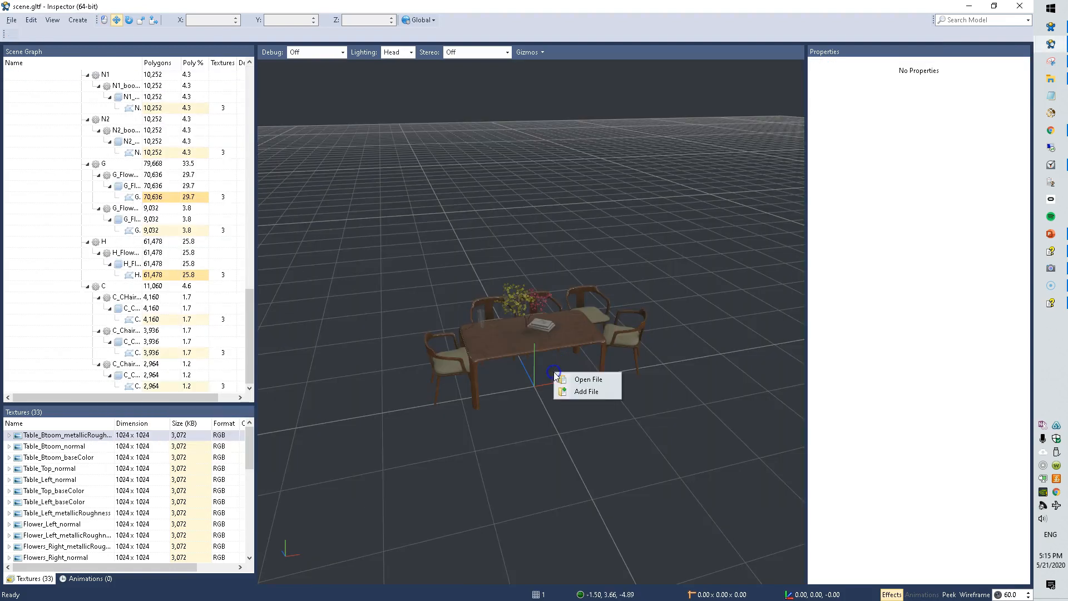
left_click(581, 392)
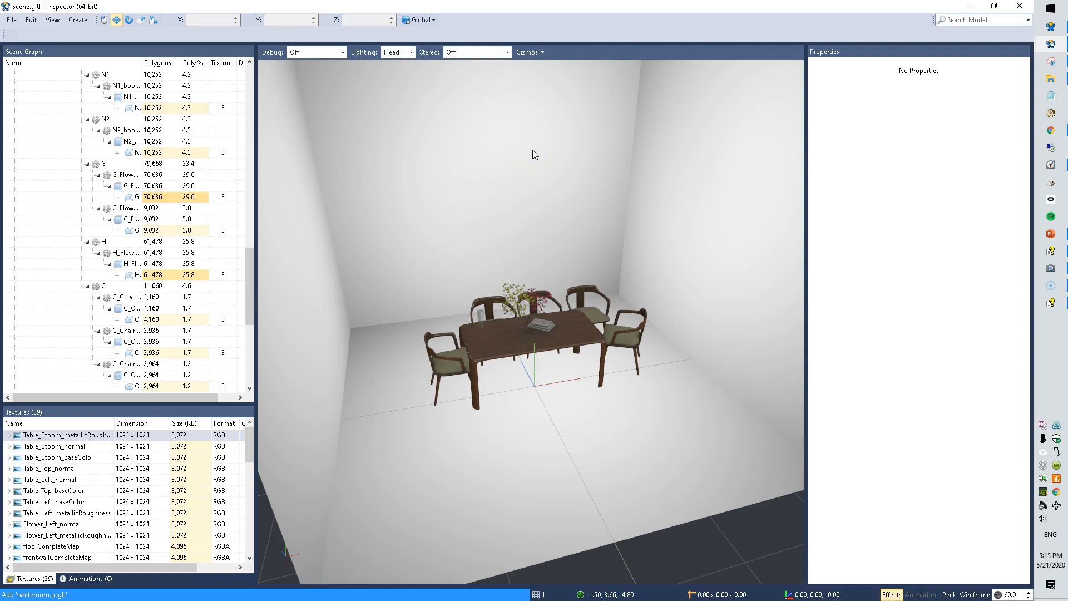
Start saving the combined dining set and white room scene as a new file.
scroll(685, 198, "down", 3)
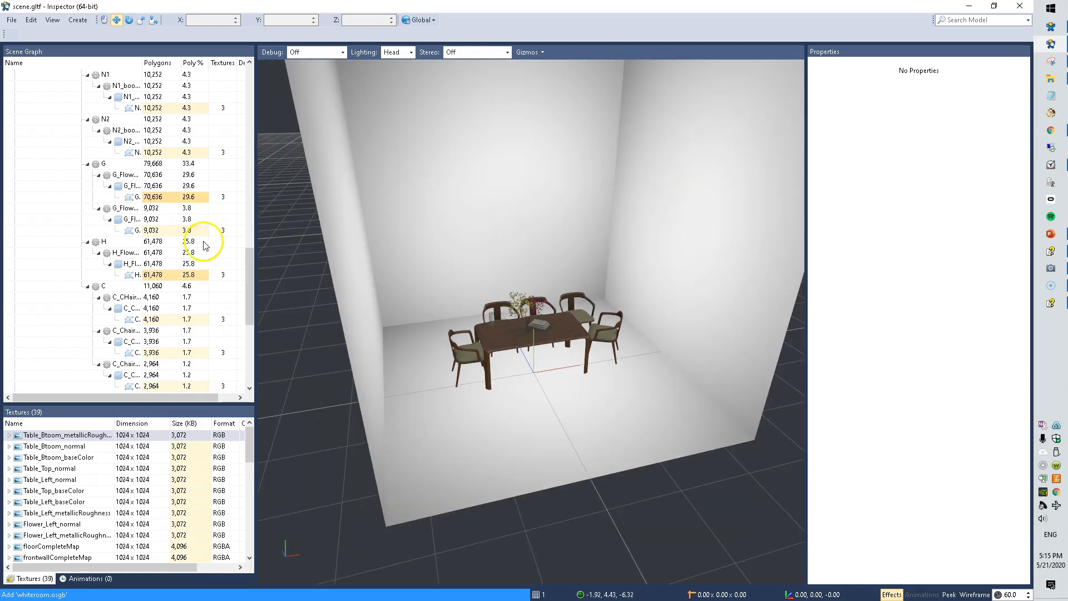
left_click(11, 20)
left_click(27, 82)
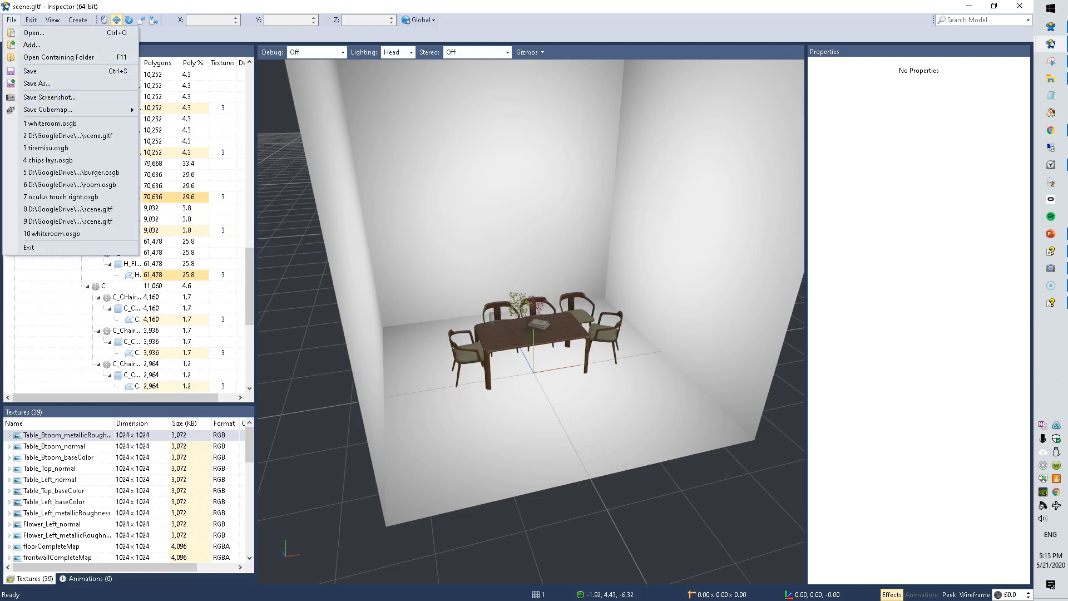